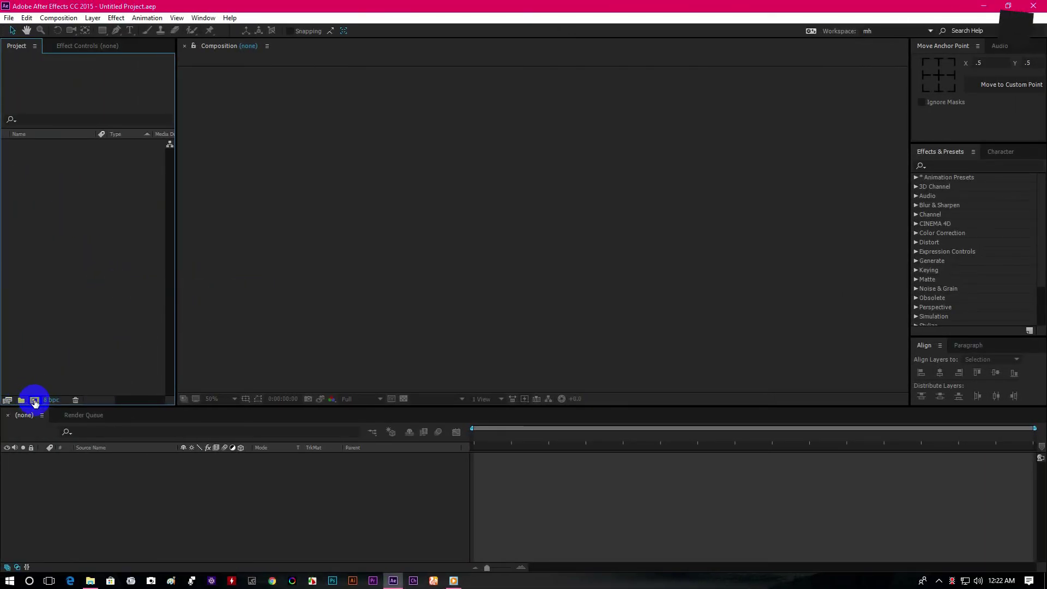
# - Start a new composition named Logo Animation with its duration set to 0:00:10:00
pyautogui.click(35, 401)
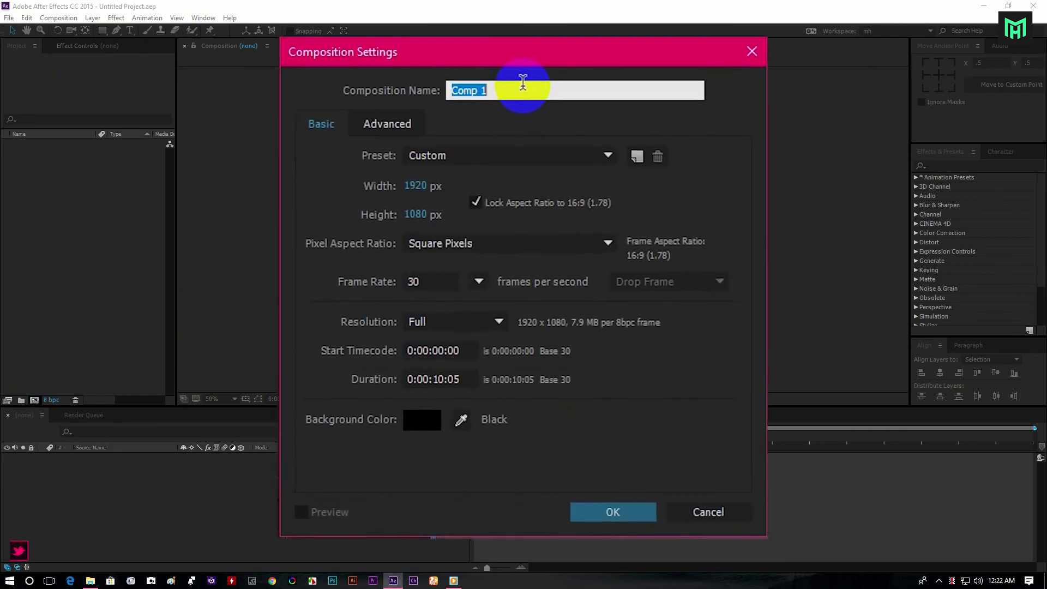
pyautogui.write('Logo Animation')
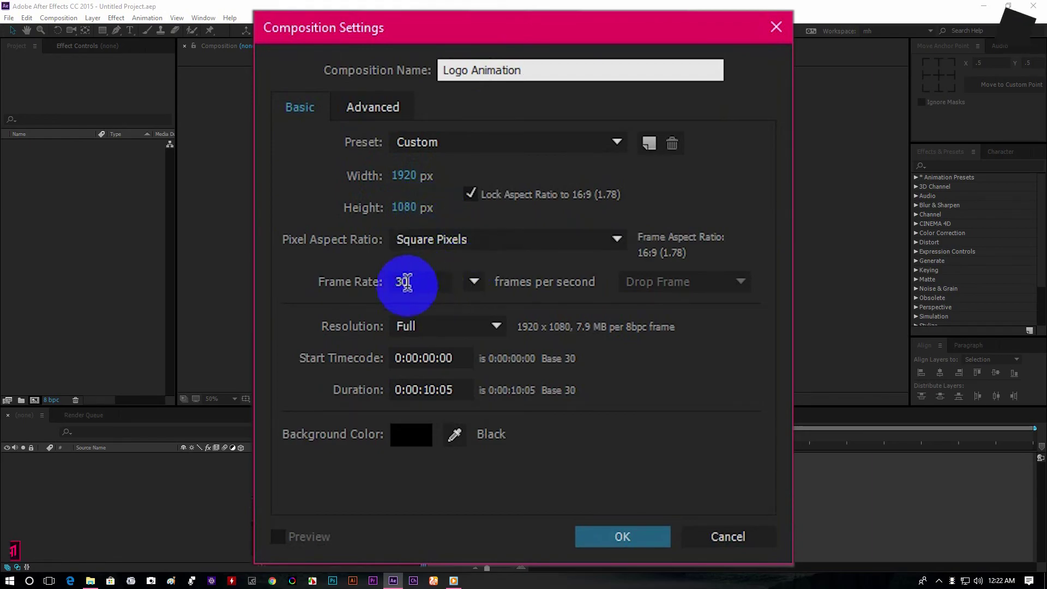
pyautogui.click(435, 393)
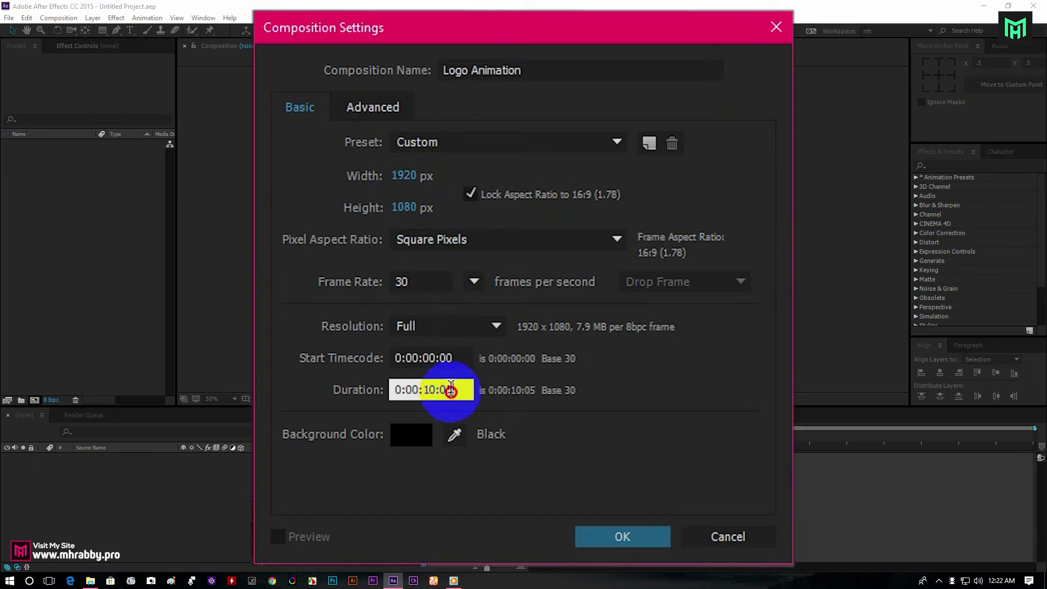
pyautogui.press('BackSpace')
pyautogui.write('0')
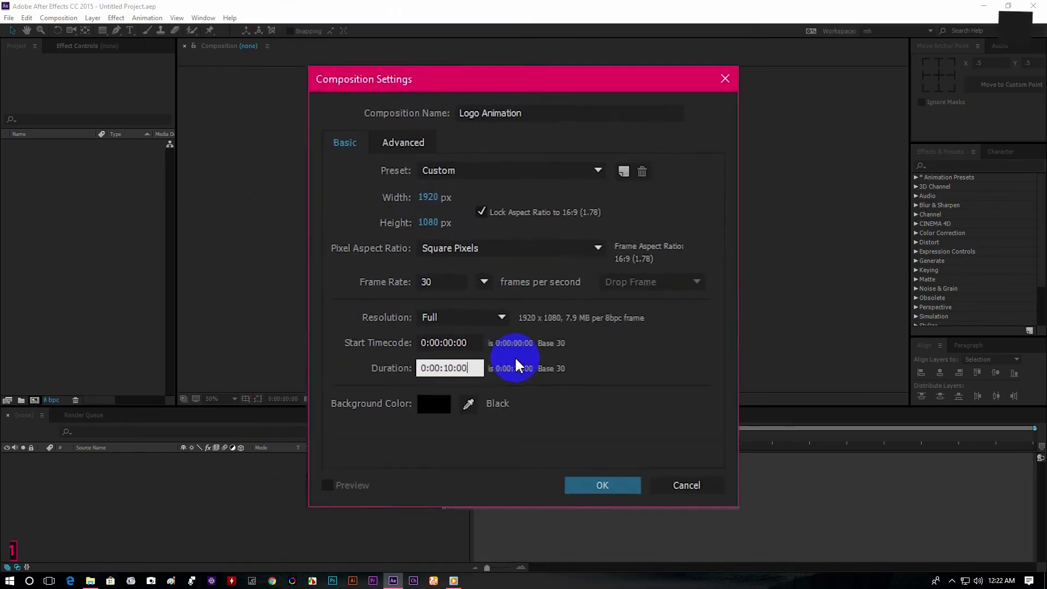
# - Confirm the Logo Animation composition and add a pale cream solid named Background
pyautogui.click(576, 418)
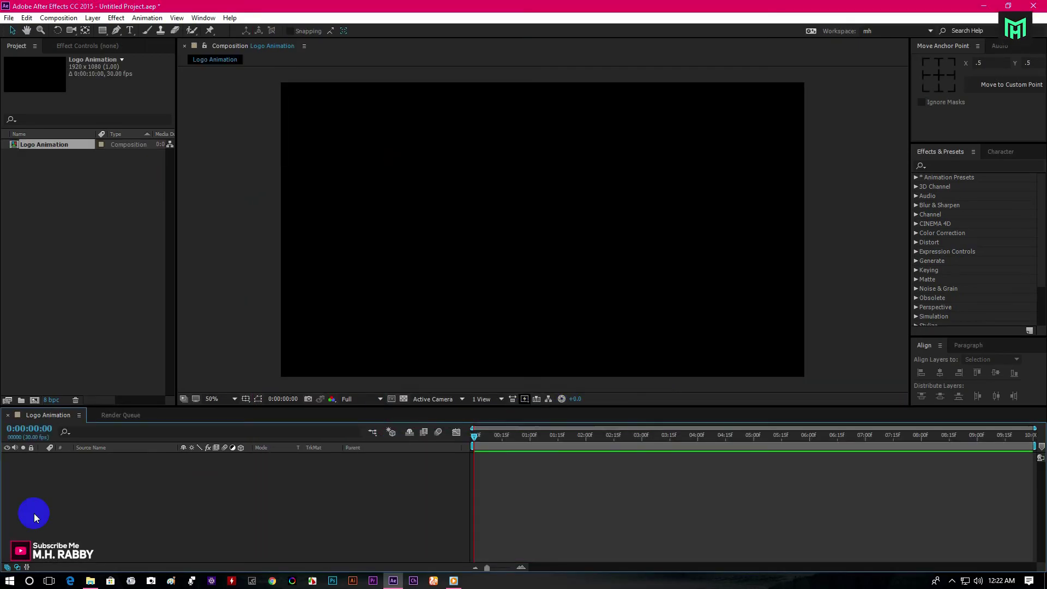
pyautogui.rightClick(114, 497)
pyautogui.moveTo(140, 395)
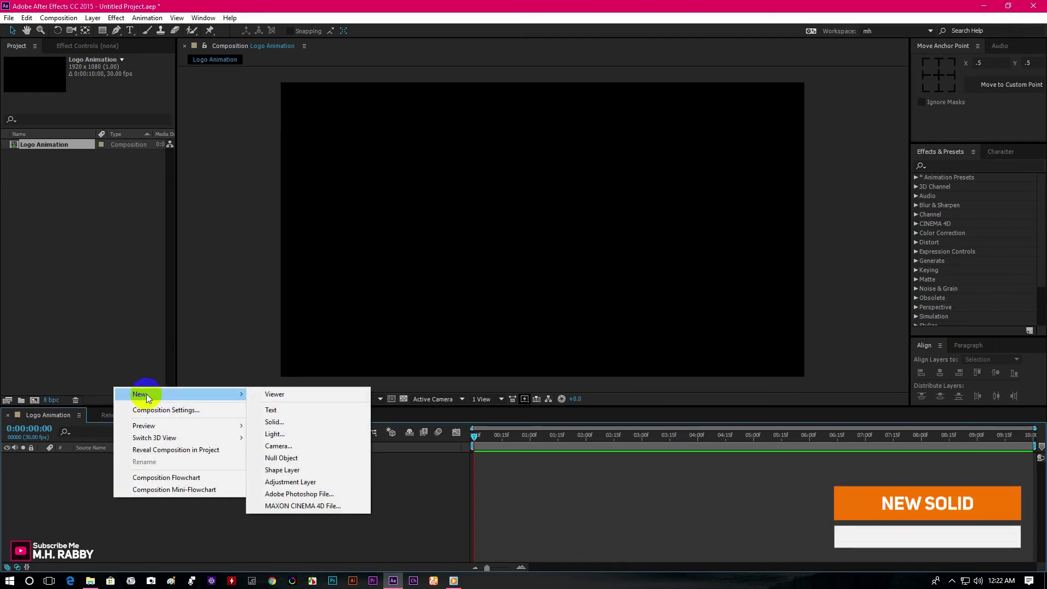
pyautogui.click(309, 424)
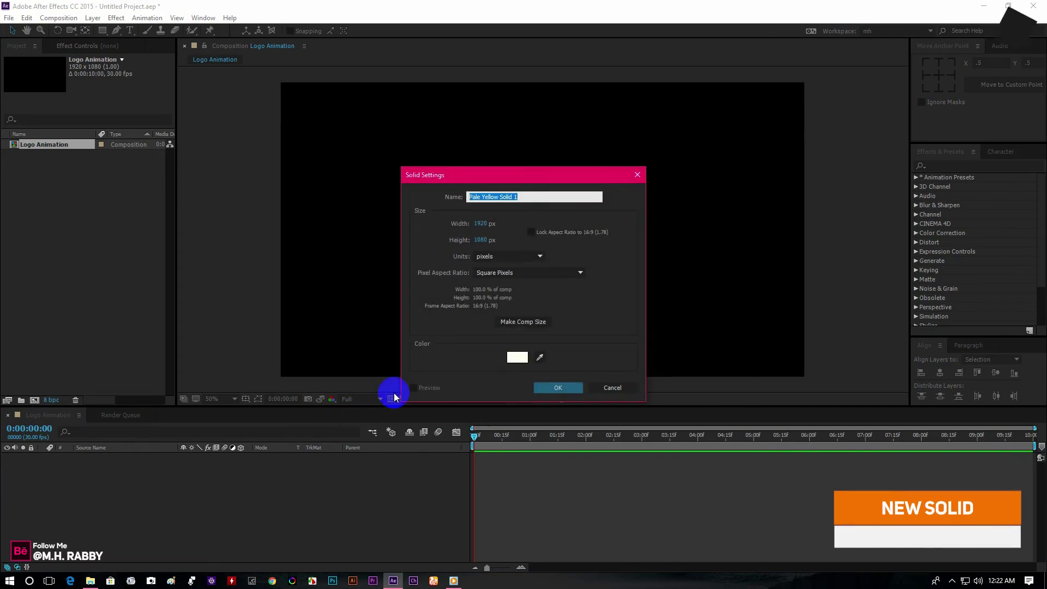
pyautogui.click(522, 359)
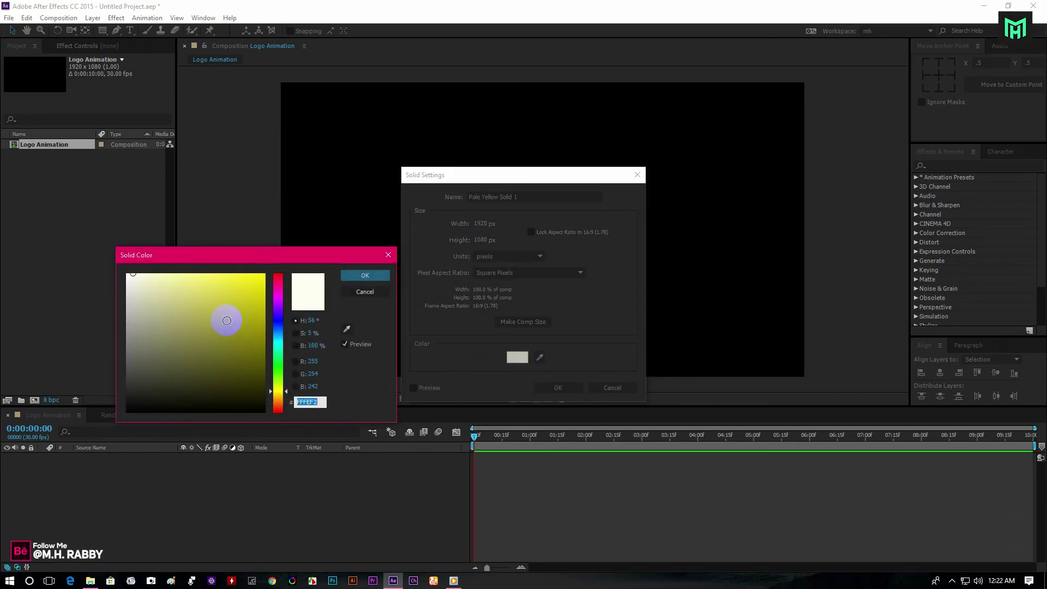
pyautogui.click(365, 276)
pyautogui.click(507, 197)
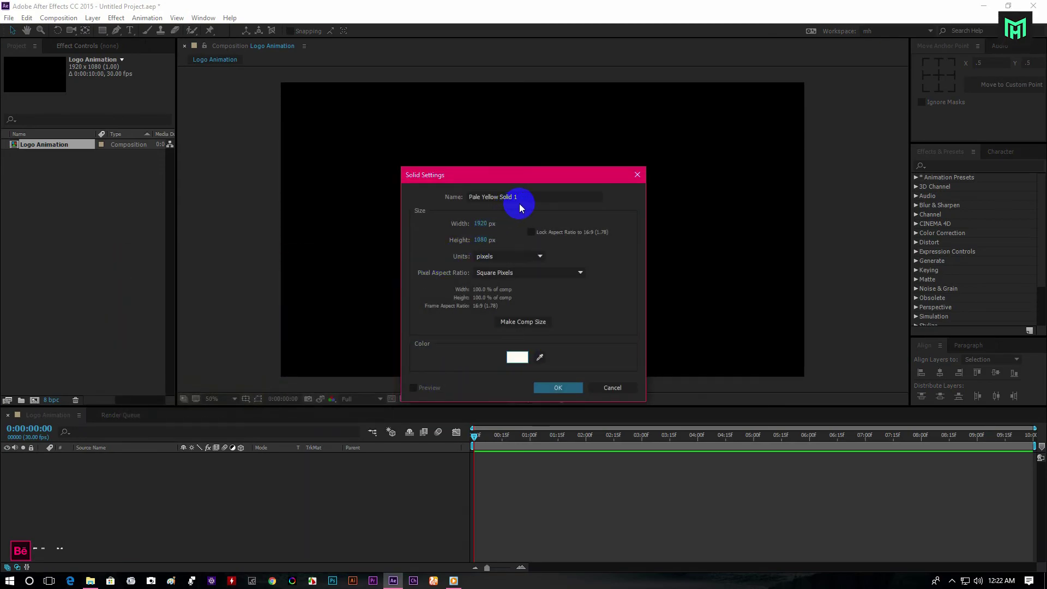
pyautogui.hotkey('ctrl', 'a')
pyautogui.write('Bl')
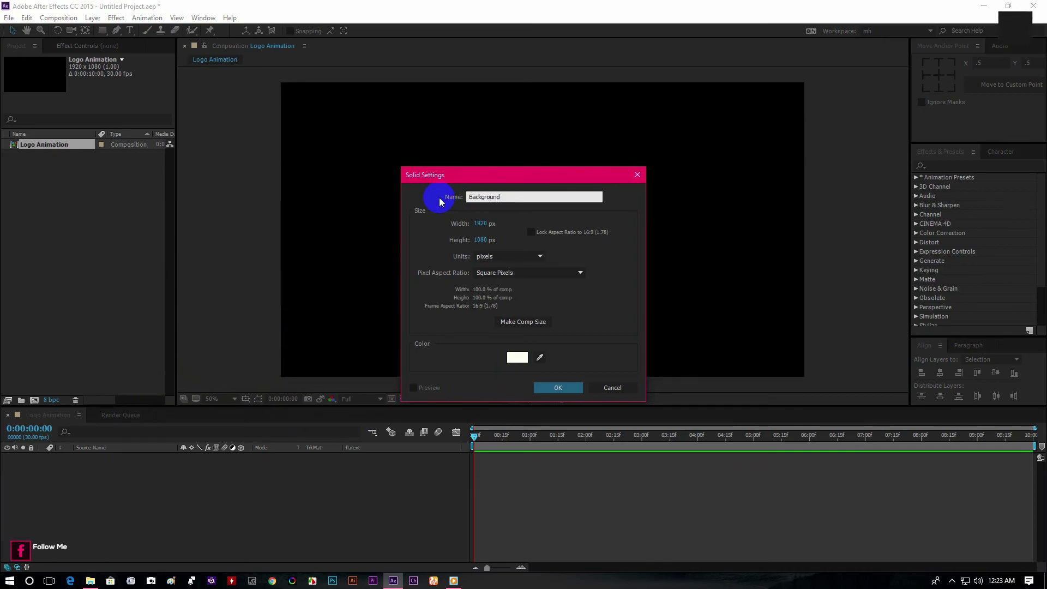
pyautogui.click(557, 387)
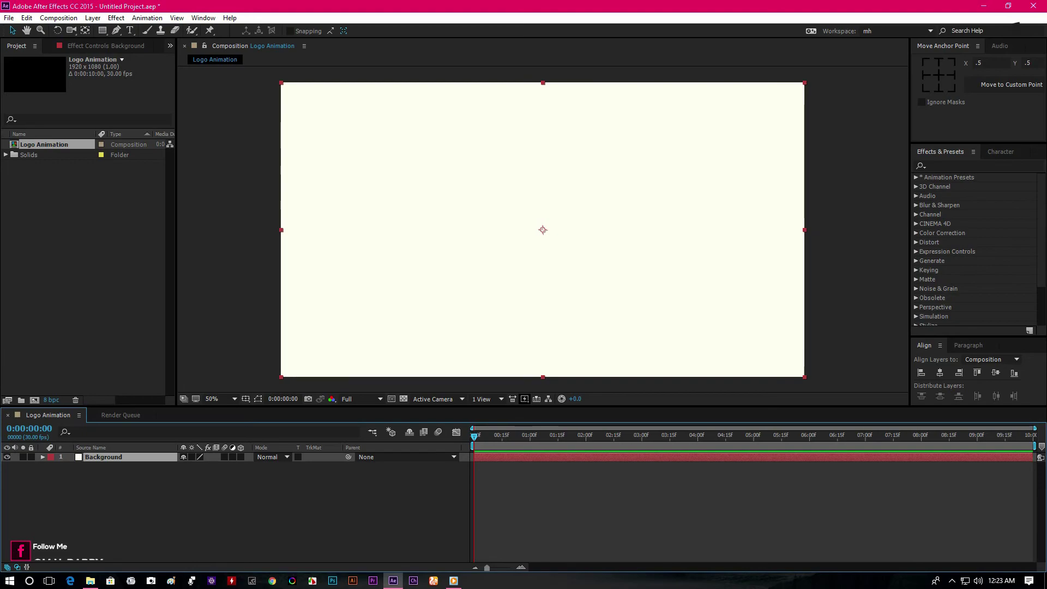
# - Import ara logo.png and Ink.mp4, and add the logo to the composition
pyautogui.moveTo(16, 189); pyautogui.dragTo(52, 225)
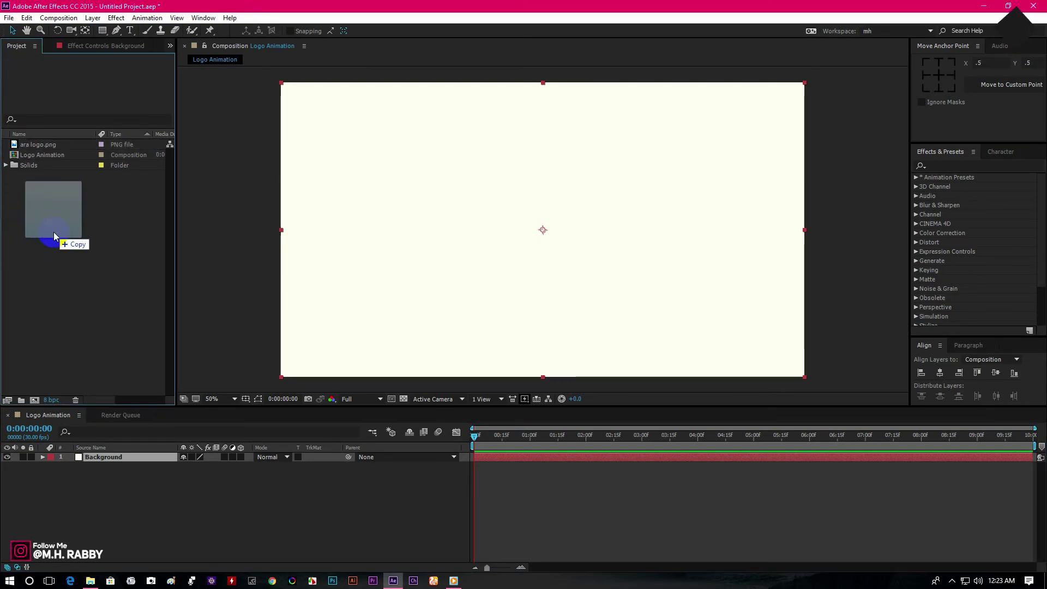
pyautogui.moveTo(16, 188); pyautogui.dragTo(44, 221)
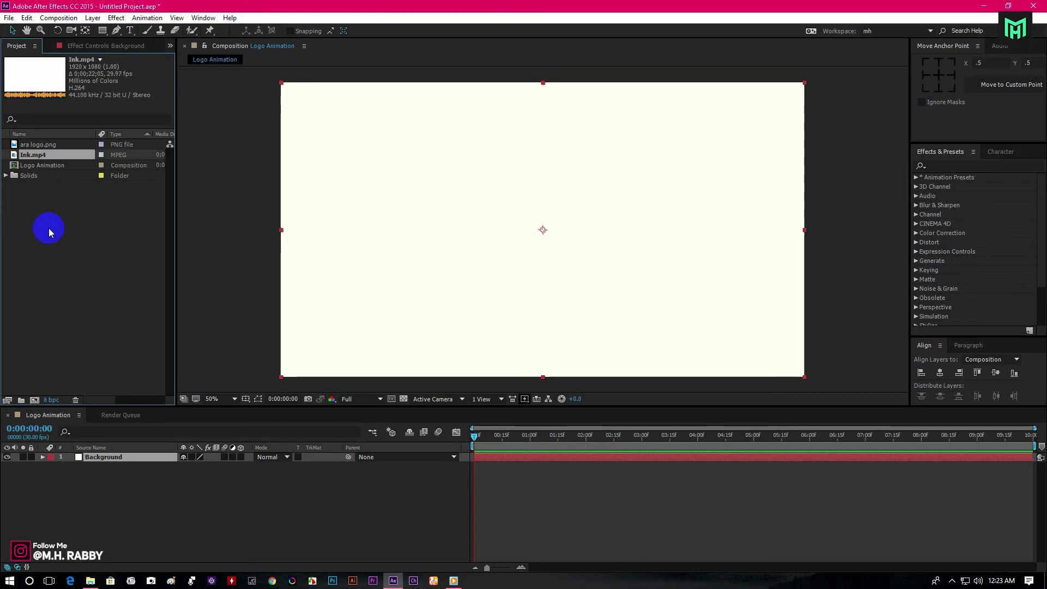
pyautogui.moveTo(39, 144)
pyautogui.mouseDown()
pyautogui.moveTo(124, 312)
pyautogui.moveTo(117, 456)
pyautogui.mouseUp()
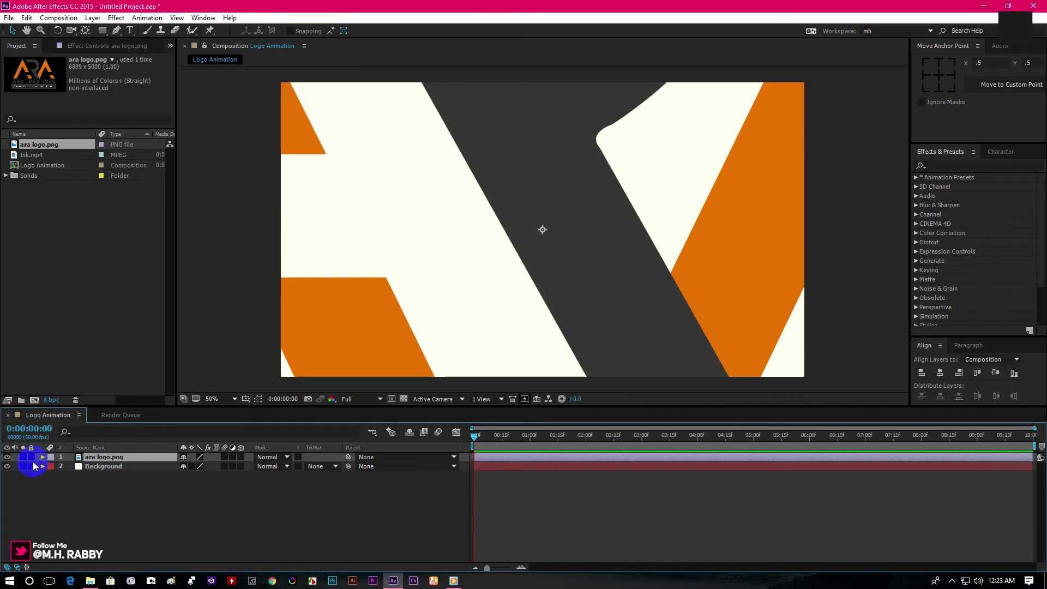
# - Lock the Background layer and scale the logo down to sit centred in frame
pyautogui.click(30, 466)
pyautogui.scroll(-3, 581, 241)
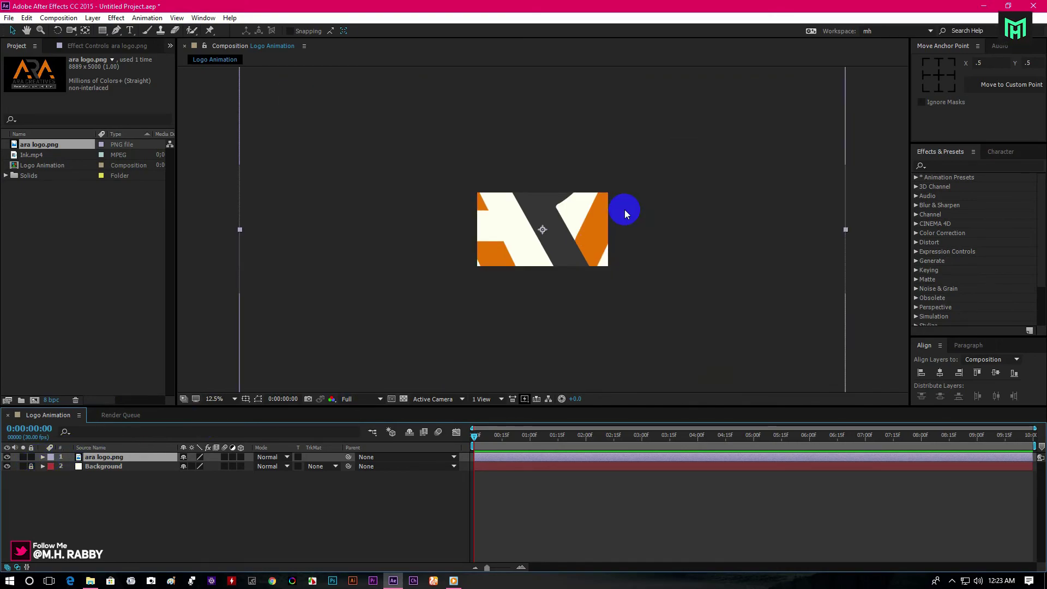
pyautogui.moveTo(694, 145); pyautogui.dragTo(600, 224)
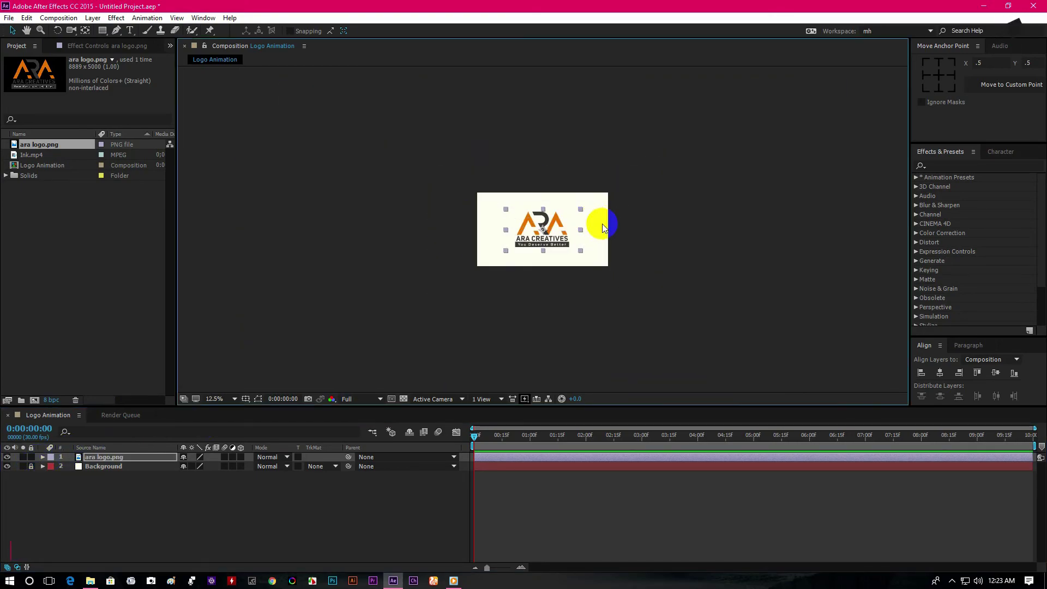
pyautogui.scroll(3, 622, 229)
pyautogui.click(579, 203)
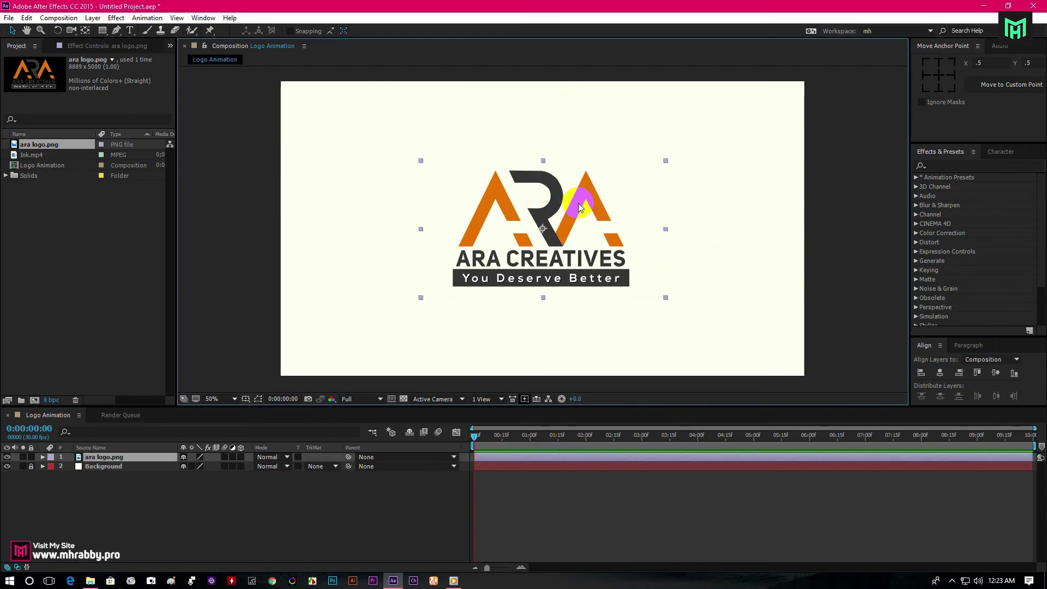
pyautogui.click(379, 538)
# - Place Ink.mp4 at the top of the layer stack and scrub to see the splash
pyautogui.moveTo(37, 156); pyautogui.dragTo(100, 460)
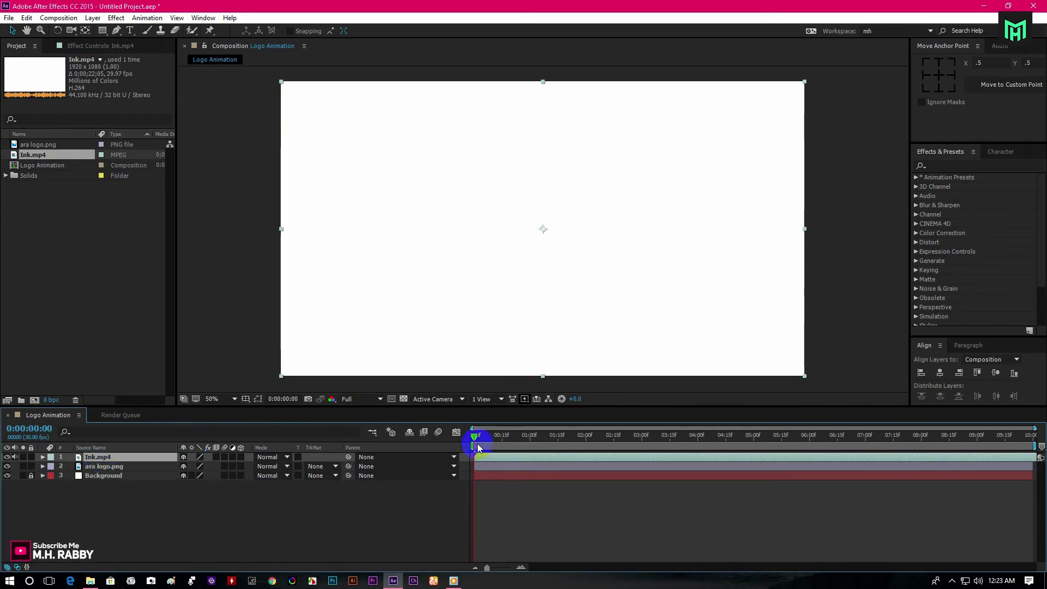
pyautogui.moveTo(474, 436)
pyautogui.mouseDown()
pyautogui.moveTo(671, 475)
pyautogui.moveTo(548, 497)
pyautogui.mouseUp()
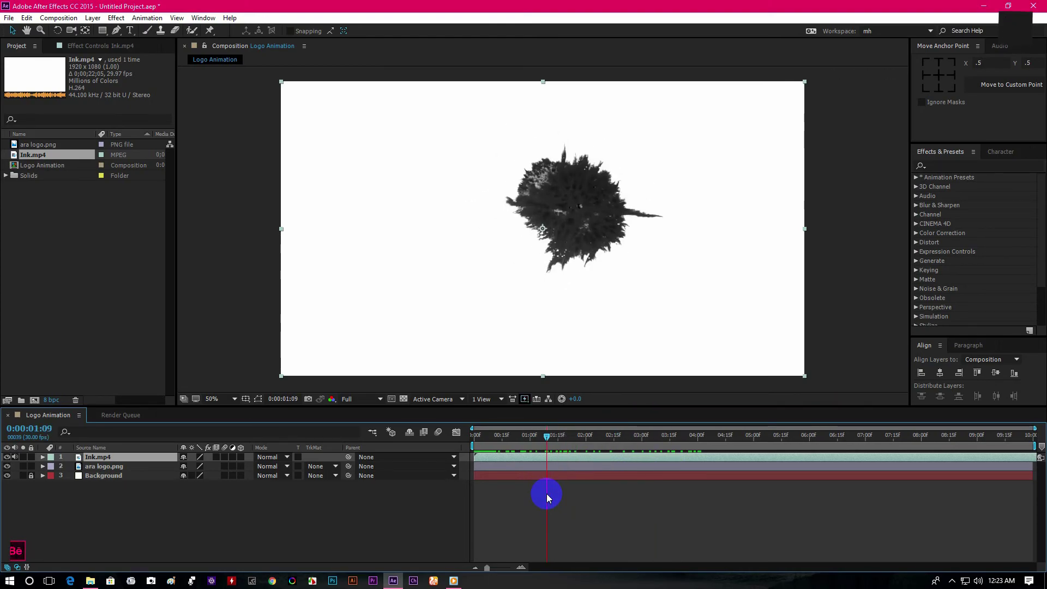
# - Time-stretch Ink.mp4 with a 60% stretch factor and scrub through the faster splash
pyautogui.rightClick(508, 458)
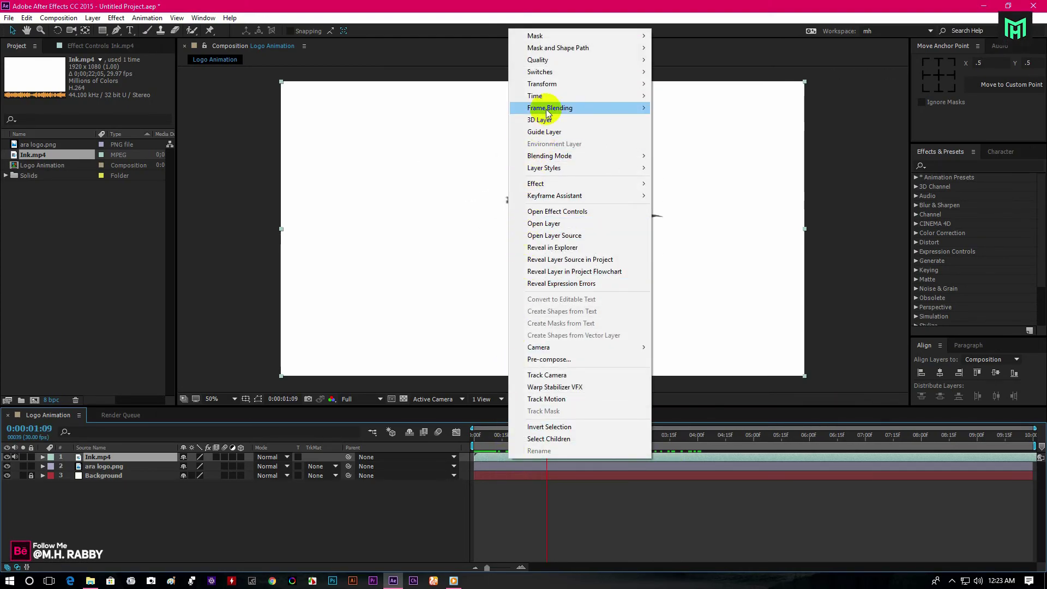
pyautogui.moveTo(541, 96)
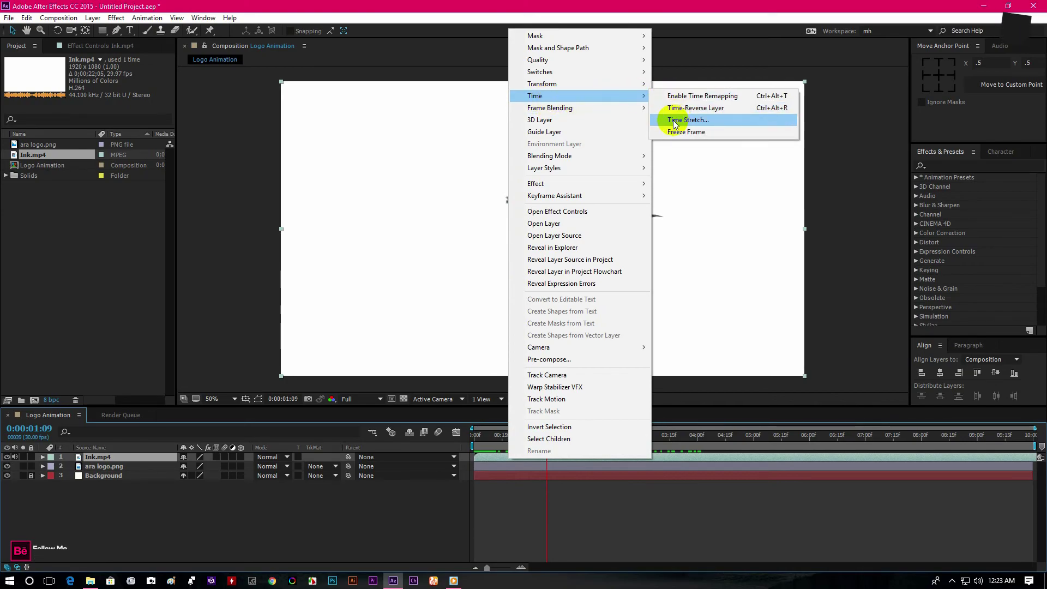
pyautogui.click(720, 122)
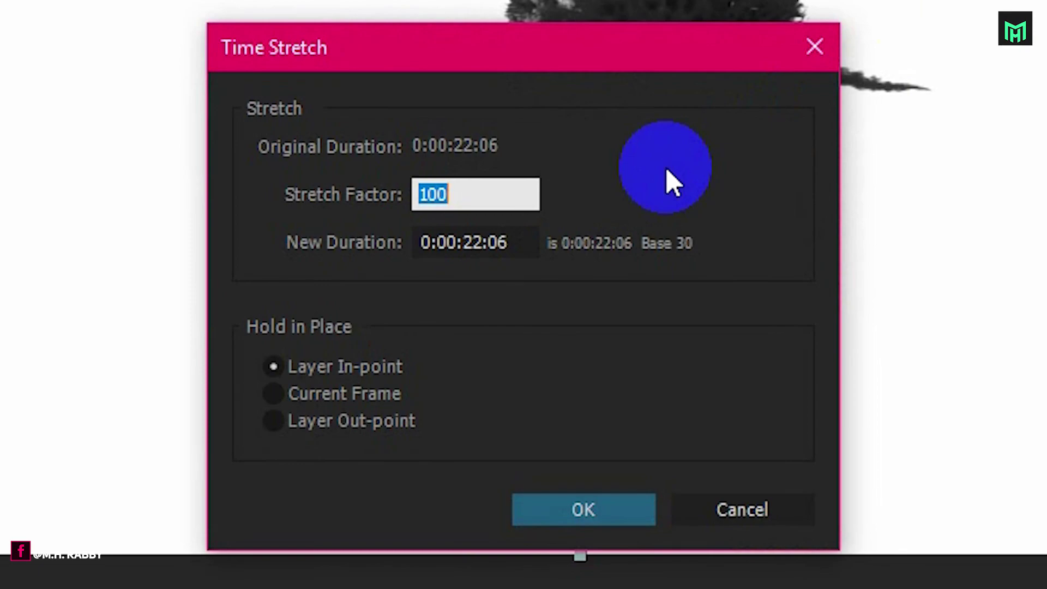
pyautogui.write('60')
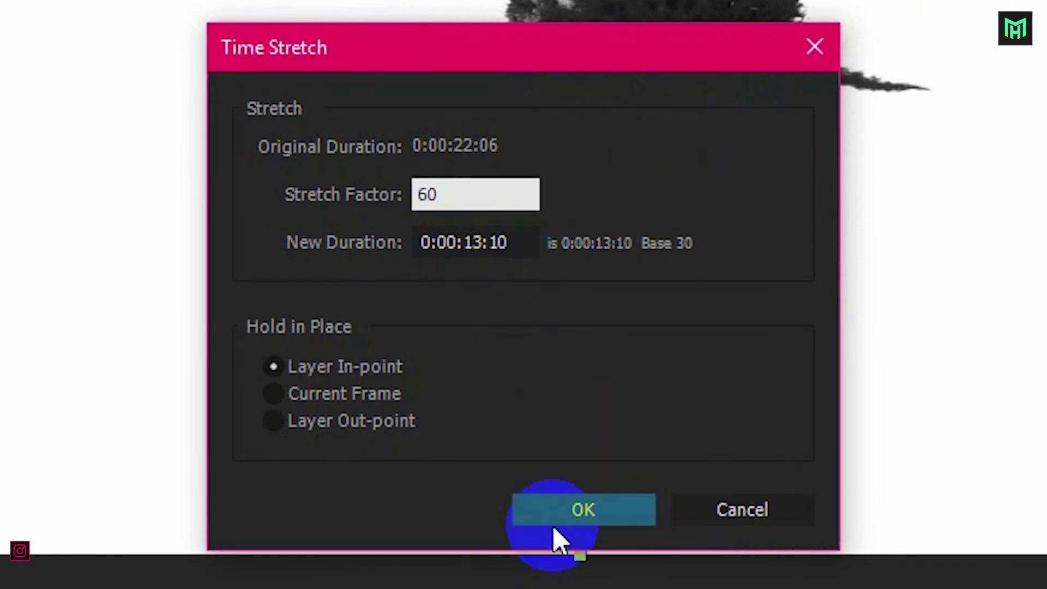
pyautogui.click(582, 509)
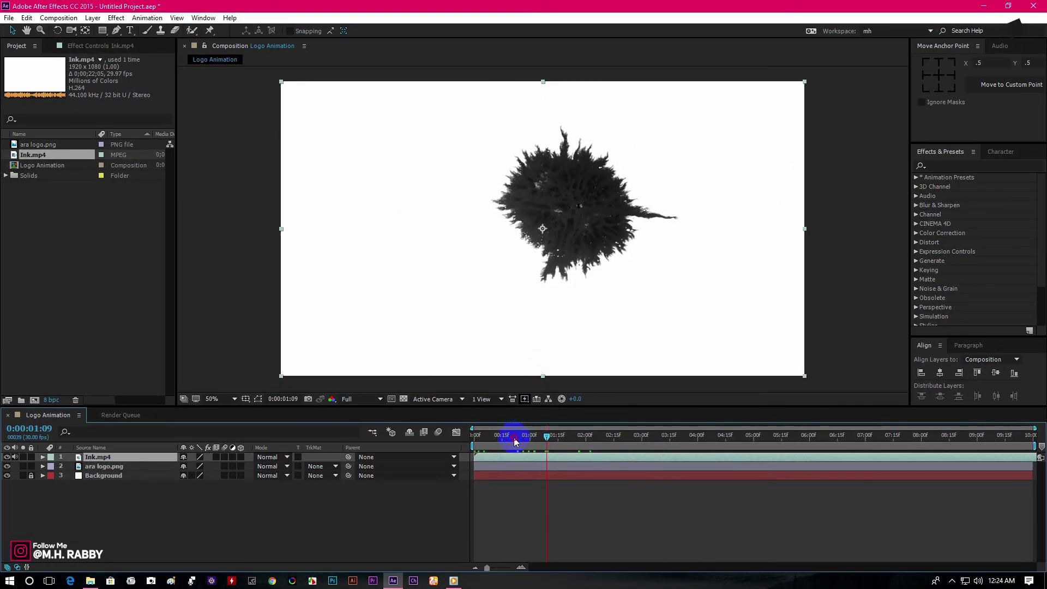
pyautogui.moveTo(514, 434); pyautogui.dragTo(464, 448)
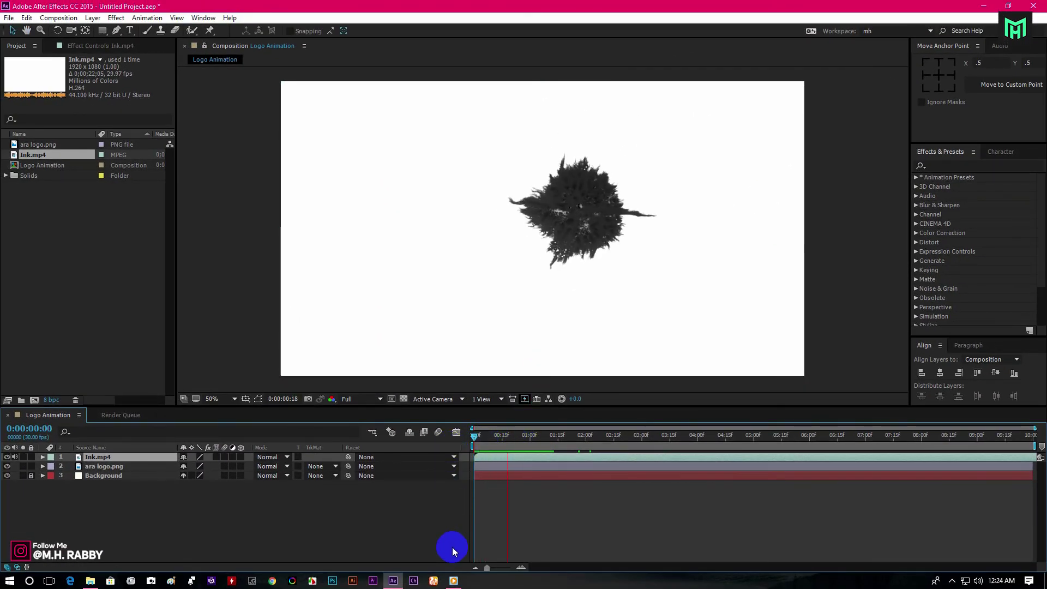
pyautogui.moveTo(562, 436); pyautogui.dragTo(629, 456)
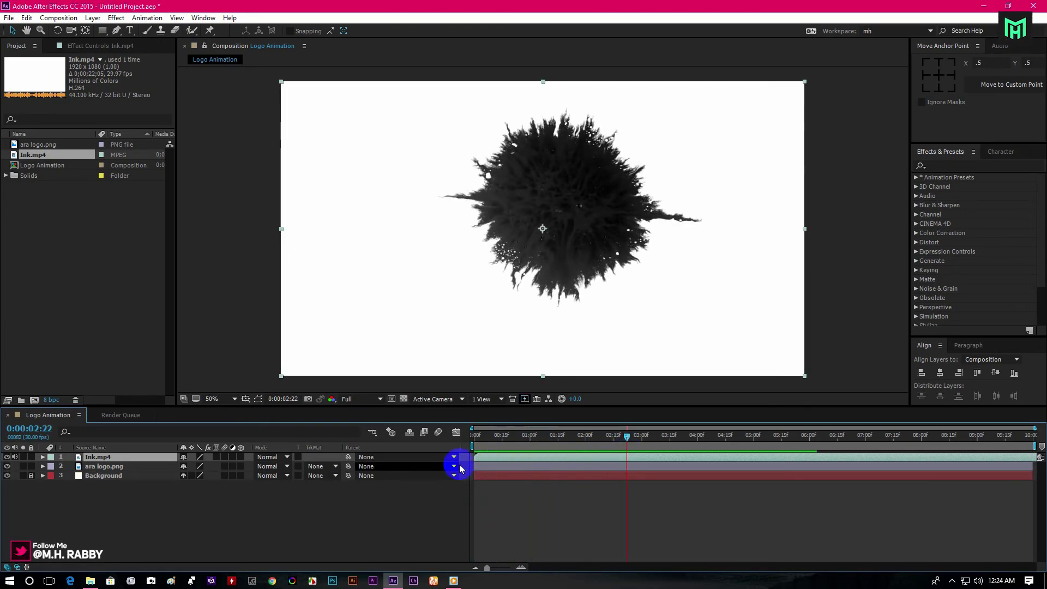
# - Set the ara logo.png track matte to Luma Inverted Matte "Ink.mp4"
pyautogui.click(218, 410)
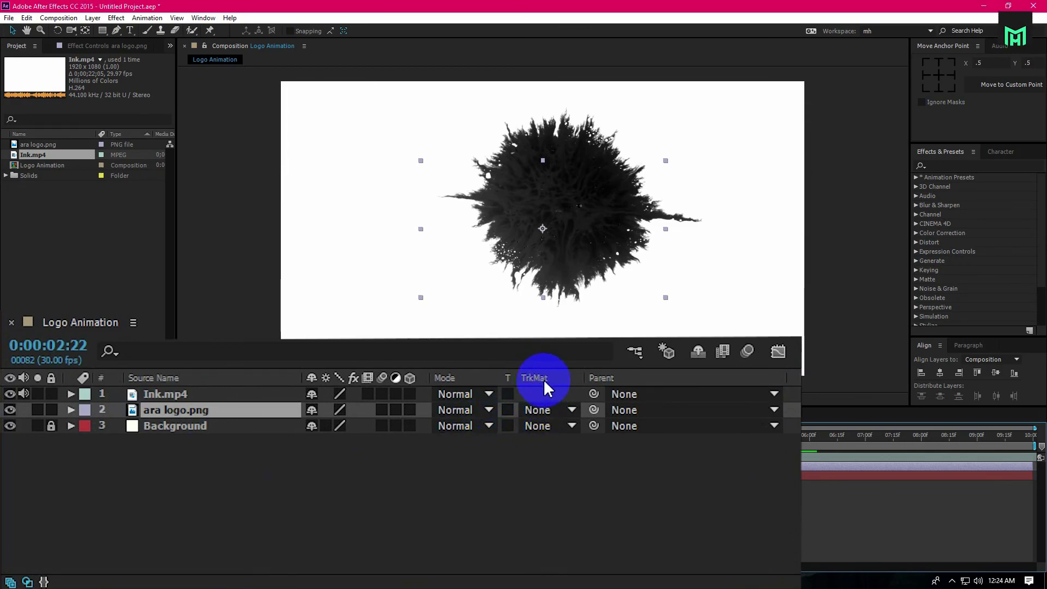
pyautogui.click(548, 410)
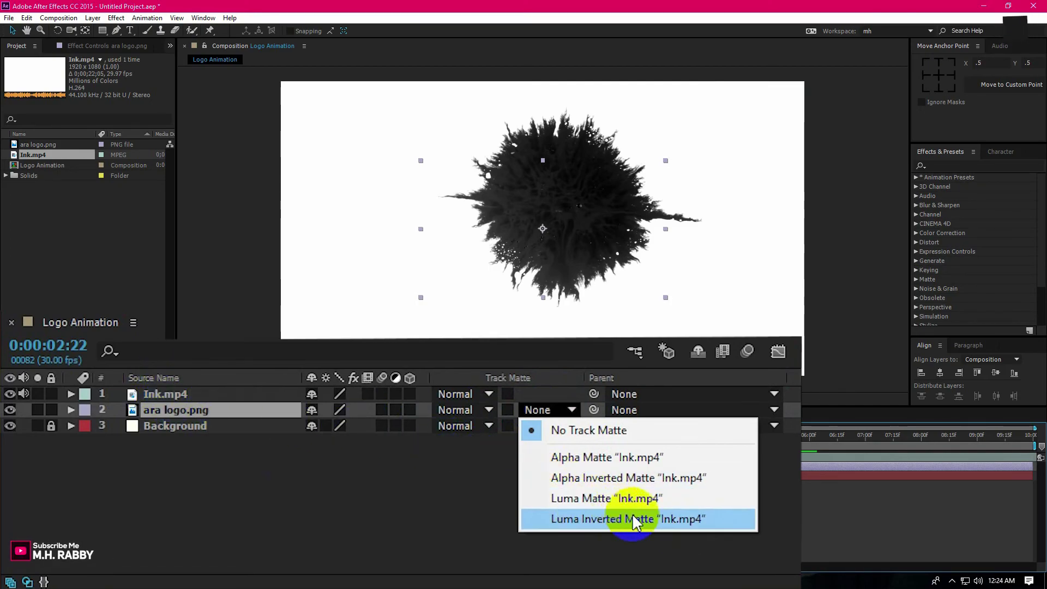
pyautogui.click(719, 518)
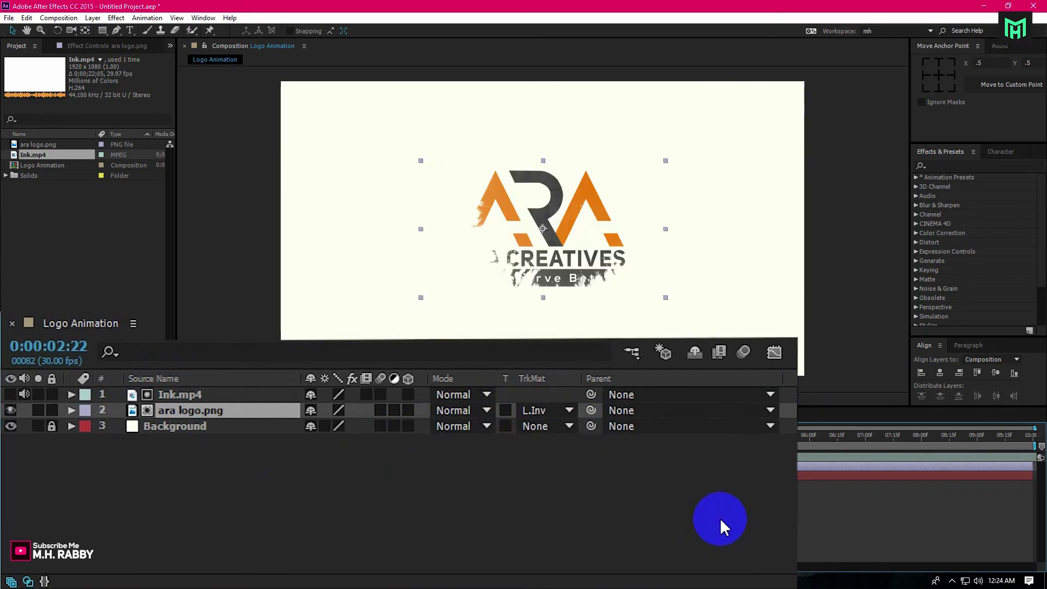
pyautogui.click(515, 436)
pyautogui.moveTo(514, 436); pyautogui.dragTo(477, 435)
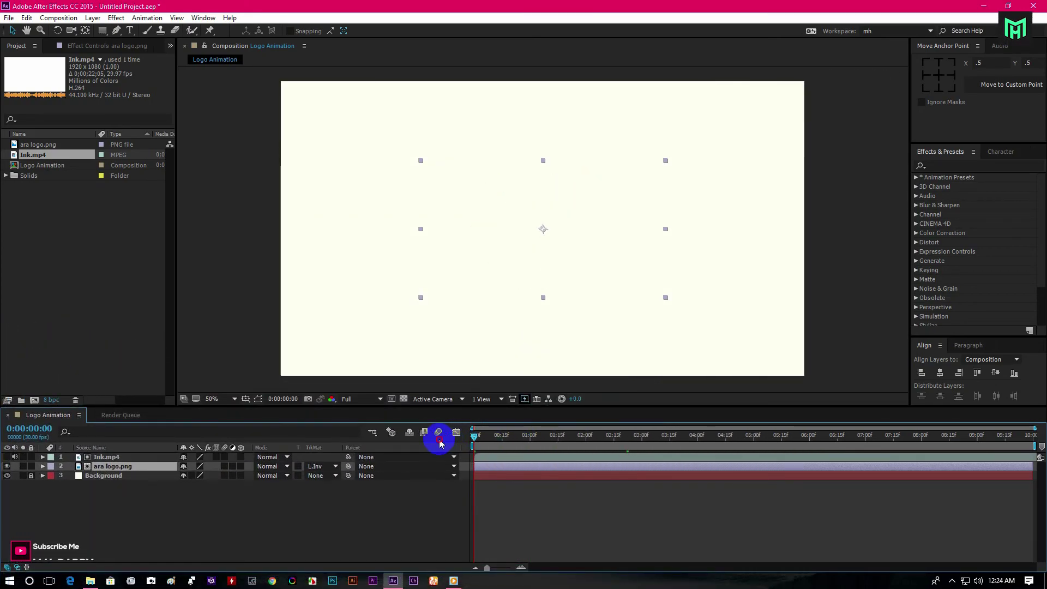
pyautogui.click(348, 529)
pyautogui.press('space')
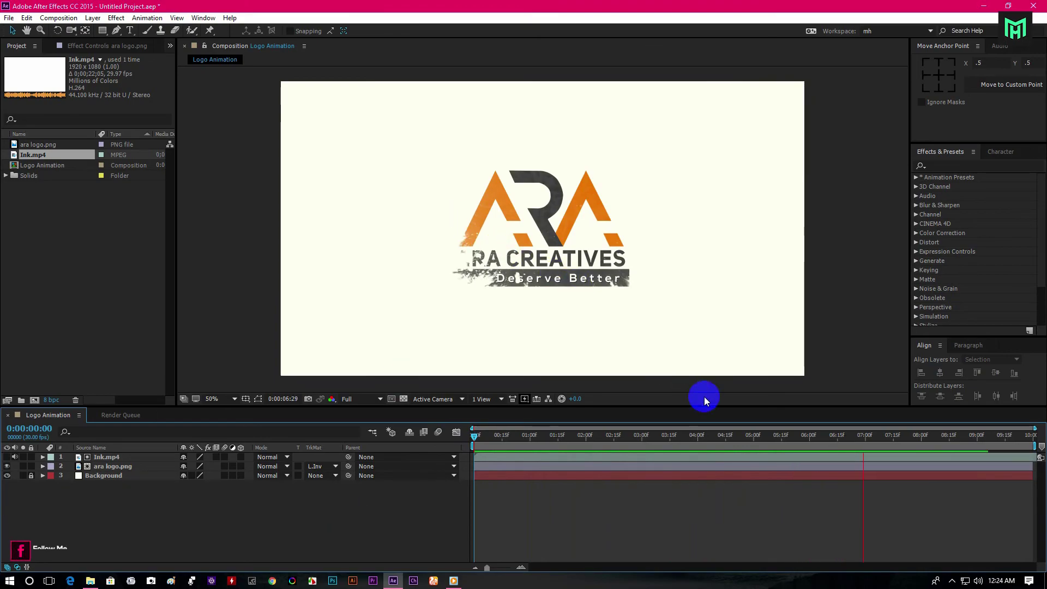
pyautogui.moveTo(700, 435); pyautogui.dragTo(679, 436)
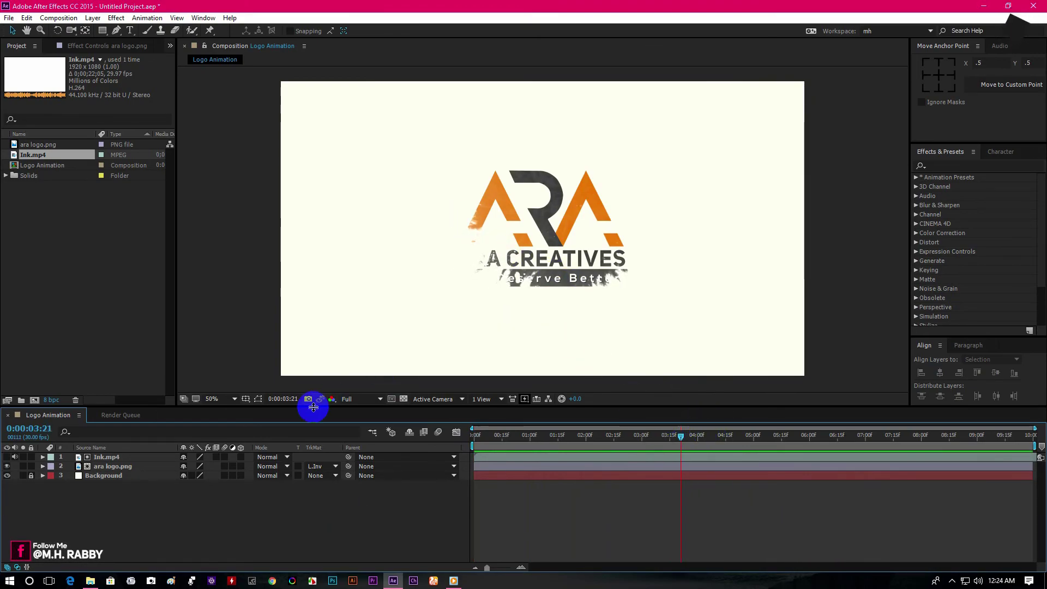
# - Move the Ink.mp4 splash to uncover the whole logo, then preview from the start
pyautogui.click(107, 456)
pyautogui.click(106, 457)
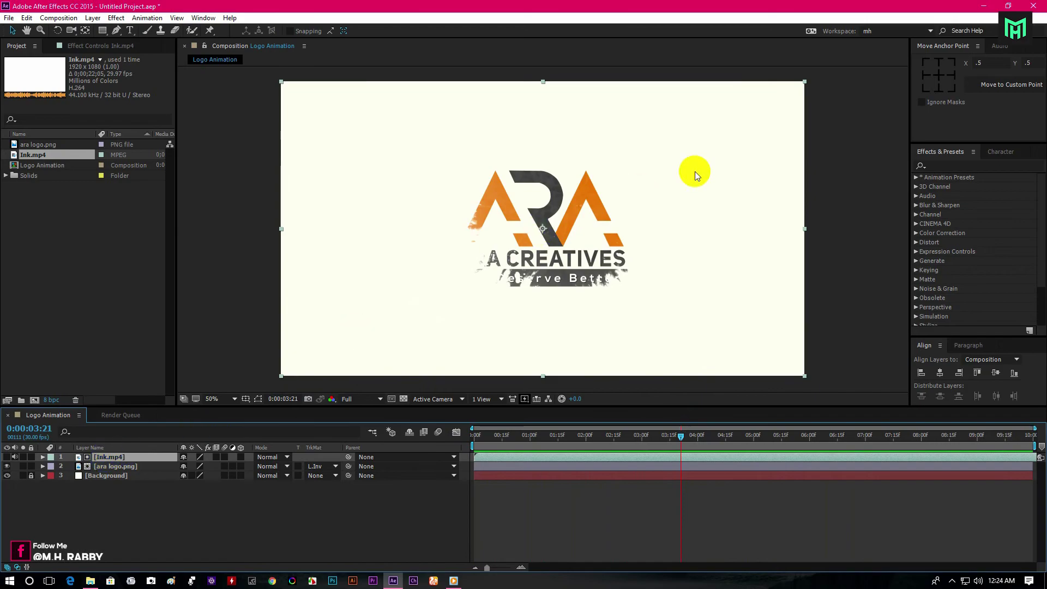
pyautogui.moveTo(694, 172)
pyautogui.mouseDown()
pyautogui.moveTo(715, 209)
pyautogui.moveTo(734, 211)
pyautogui.mouseUp()
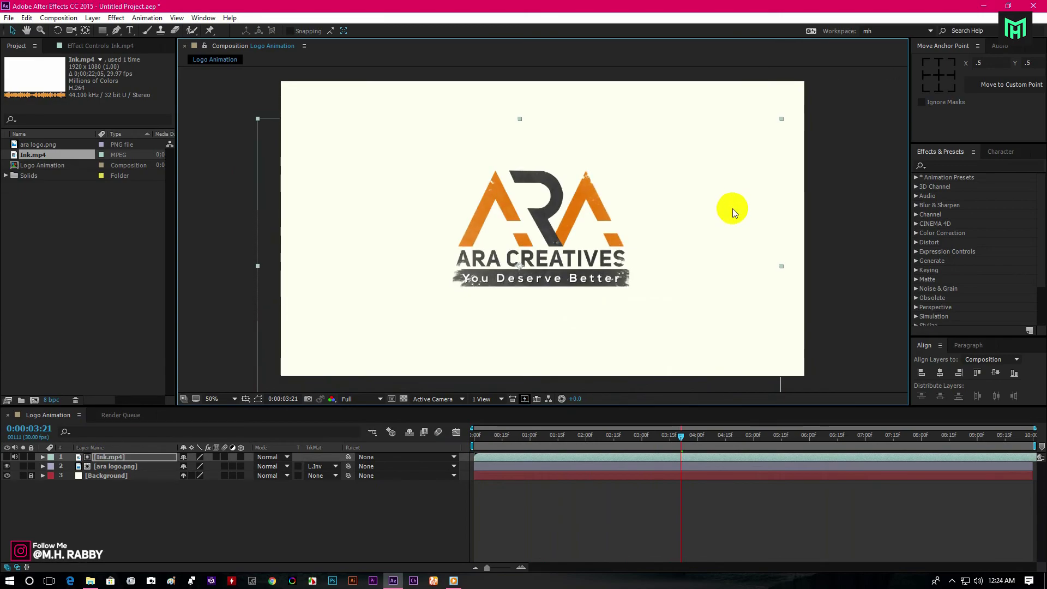
pyautogui.moveTo(611, 436); pyautogui.dragTo(473, 436)
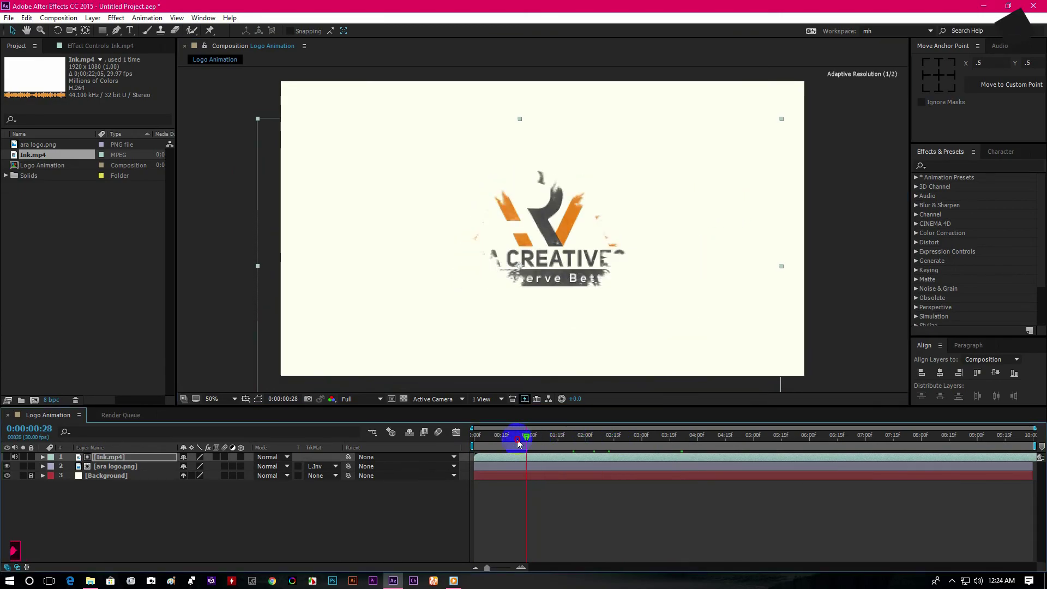
pyautogui.press('space')
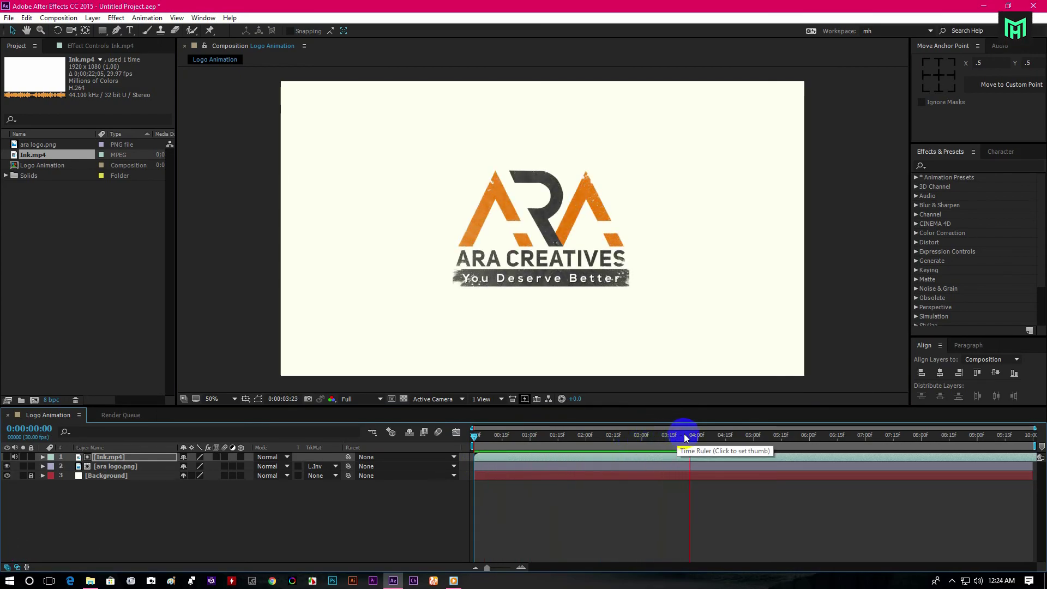
pyautogui.moveTo(702, 435); pyautogui.dragTo(687, 437)
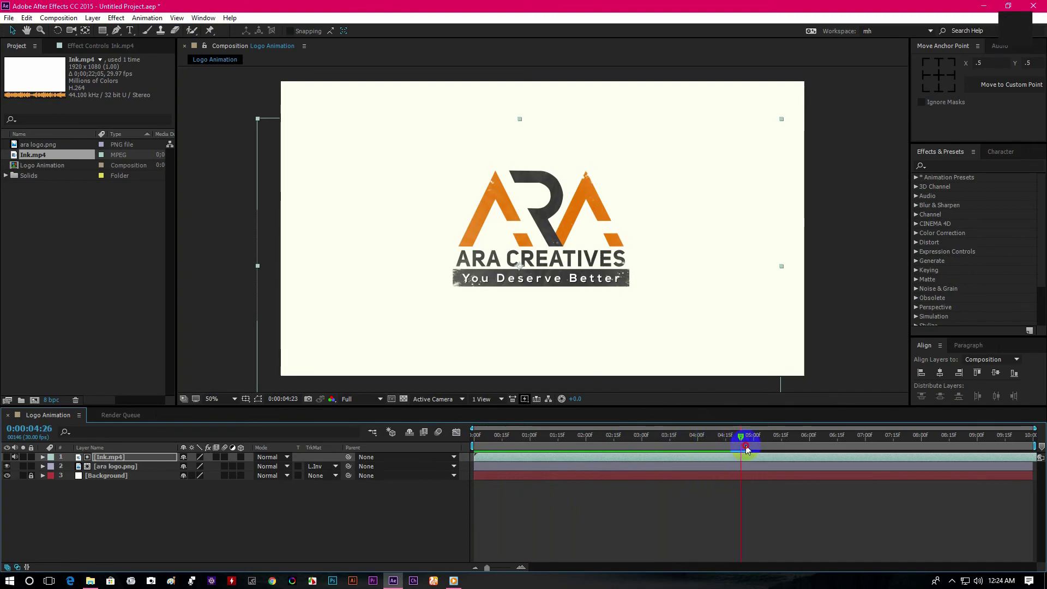
# - Keyframe Ink.mp4 Scale from 100% at 3:18 to about 143% near 6:18, then preview
pyautogui.click(106, 456)
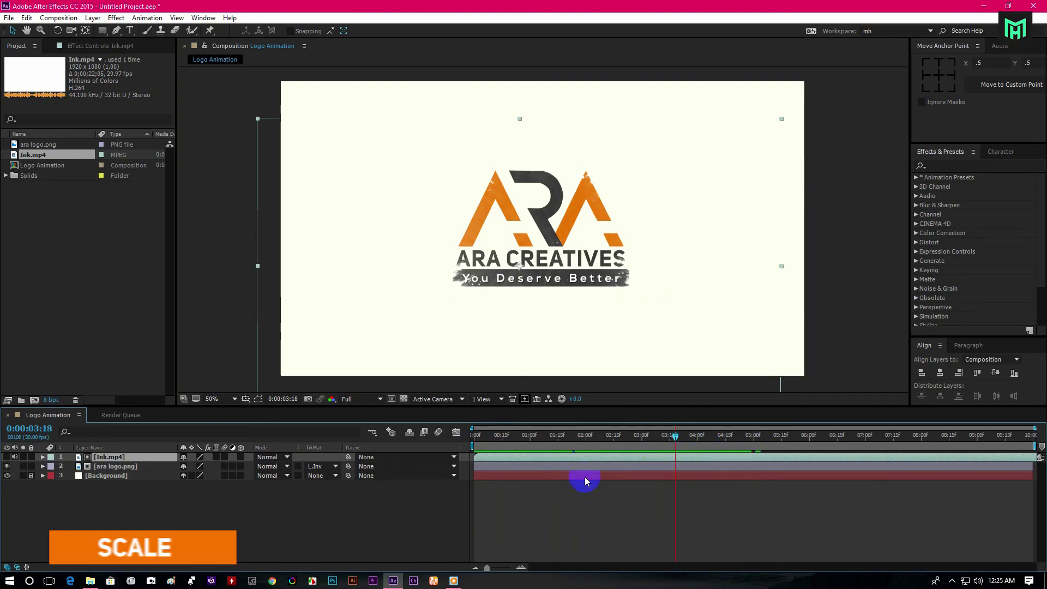
pyautogui.press('s')
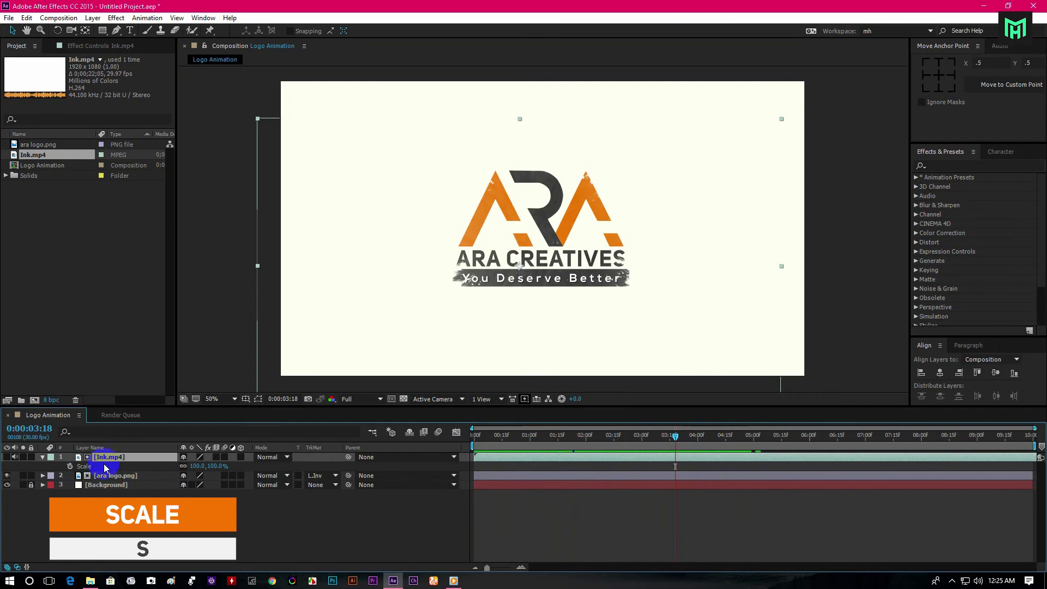
pyautogui.click(70, 467)
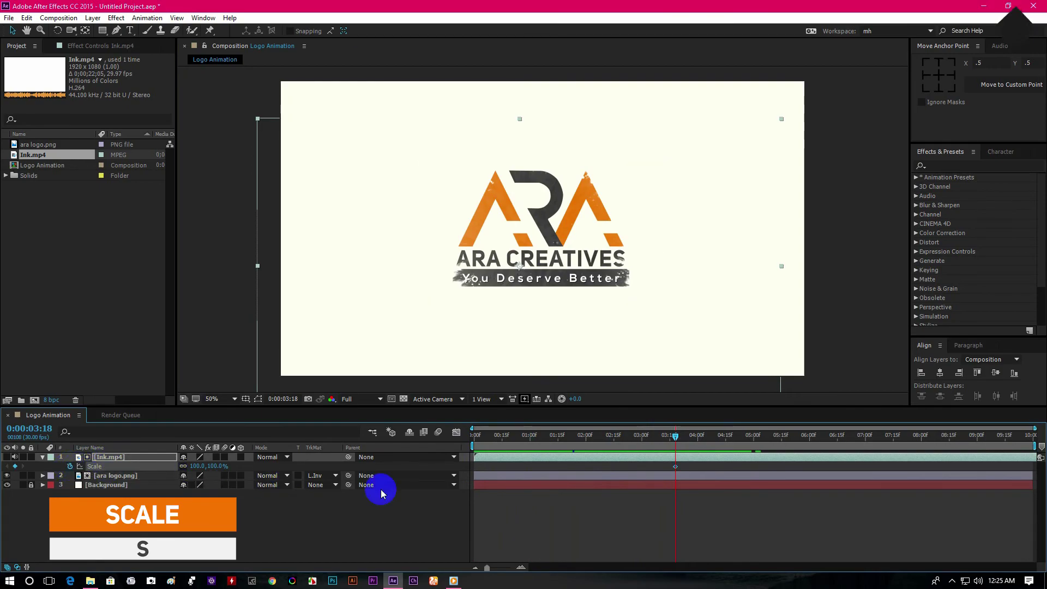
pyautogui.moveTo(675, 436); pyautogui.dragTo(834, 436)
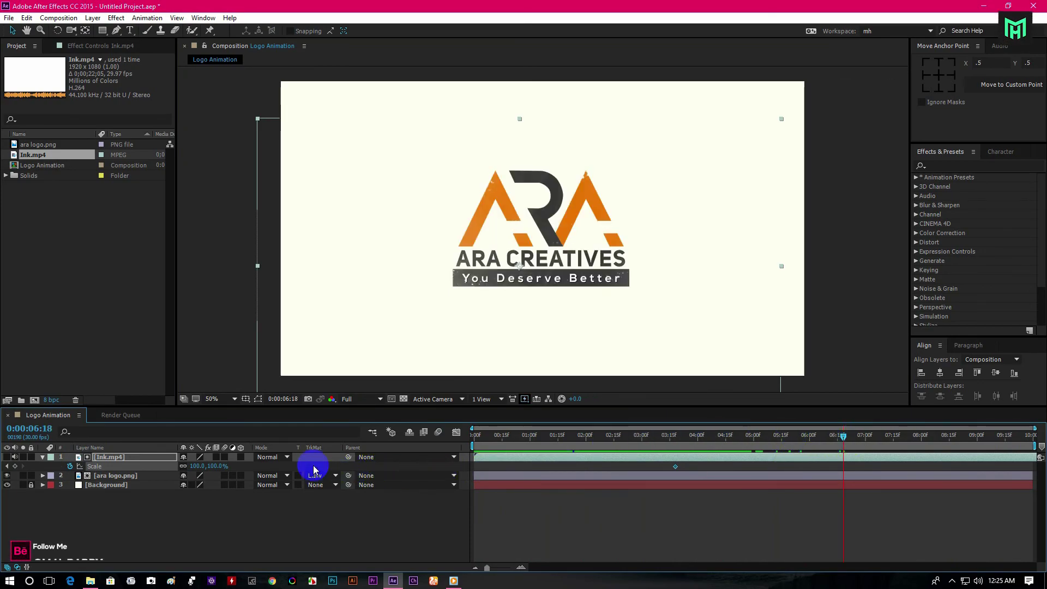
pyautogui.moveTo(221, 467); pyautogui.dragTo(243, 468)
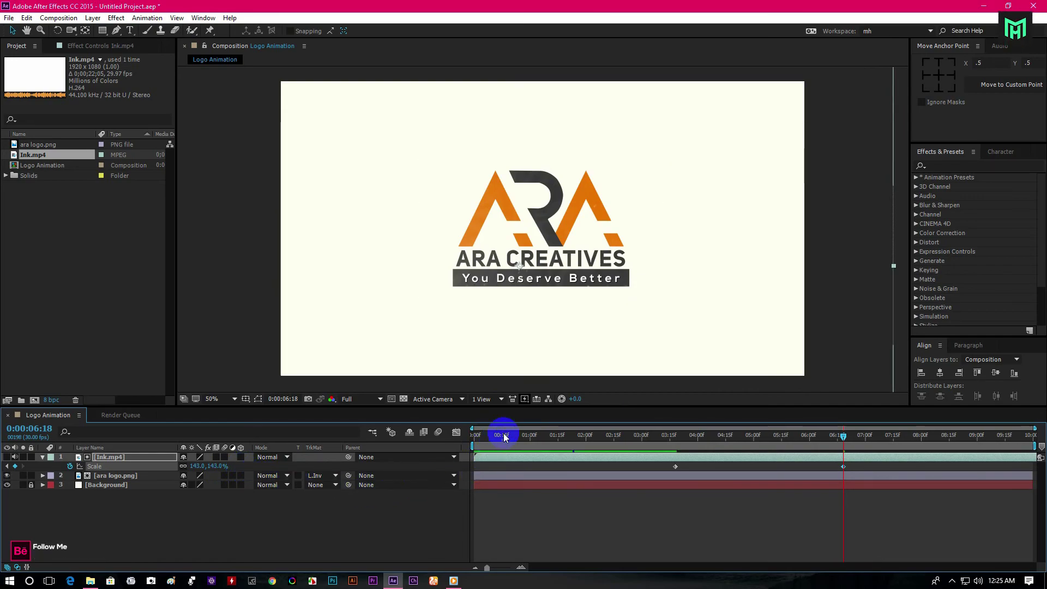
pyautogui.press('Home')
pyautogui.press('space')
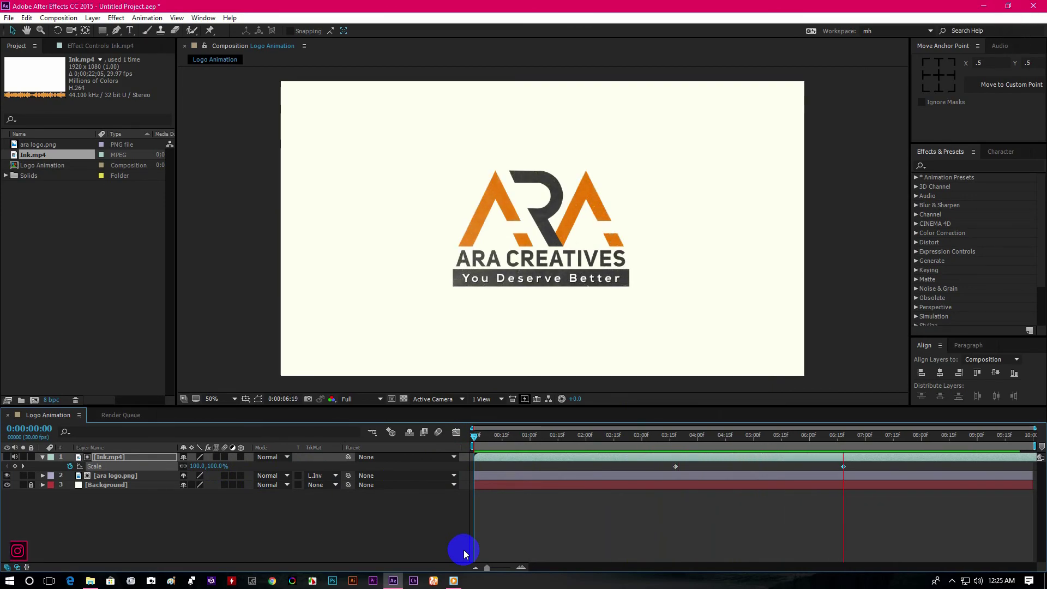
# - Pre-compose the ara logo.png and Ink.mp4 layers into a composition named Logo Layers
pyautogui.click(133, 477)
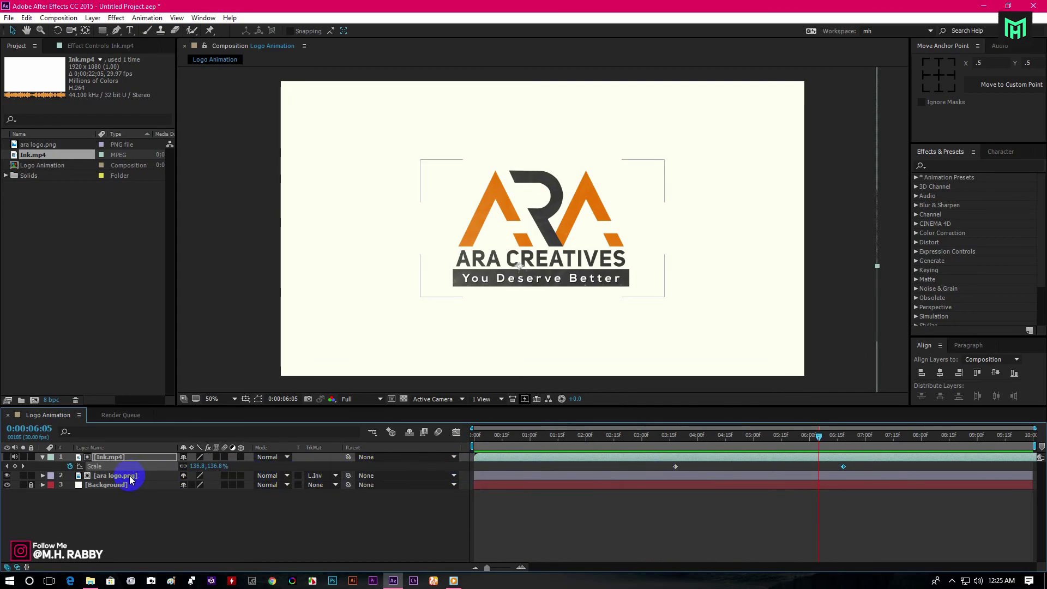
pyautogui.rightClick(130, 477)
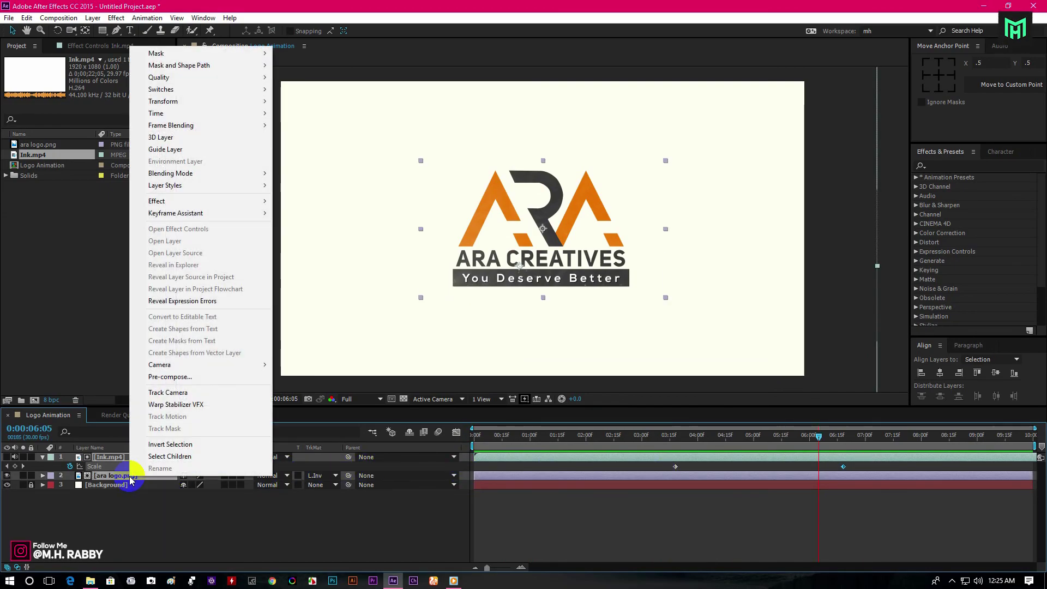
pyautogui.click(169, 378)
pyautogui.write('Logo Layers')
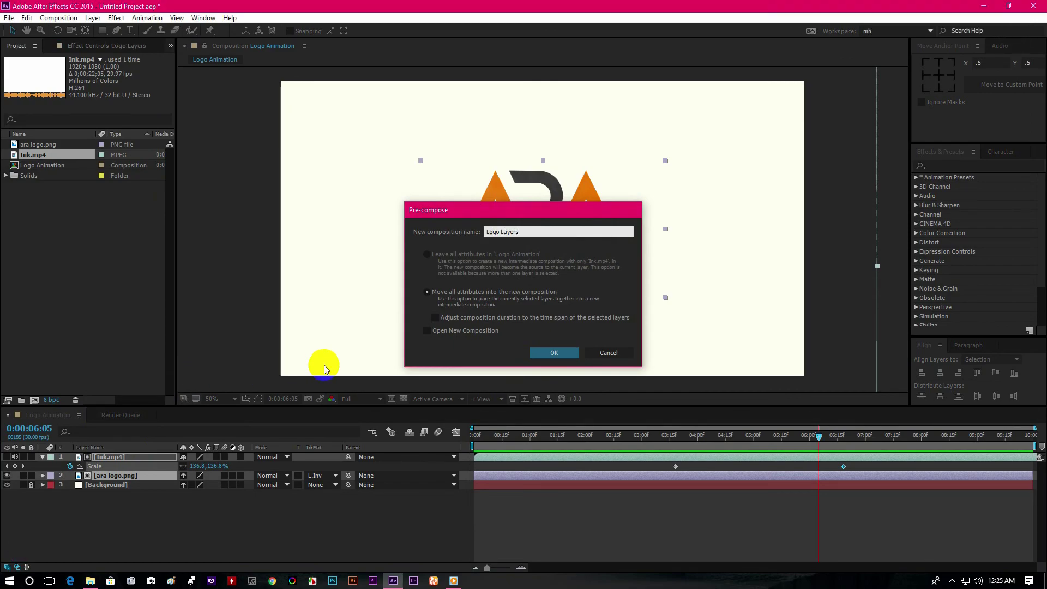
pyautogui.press('Return')
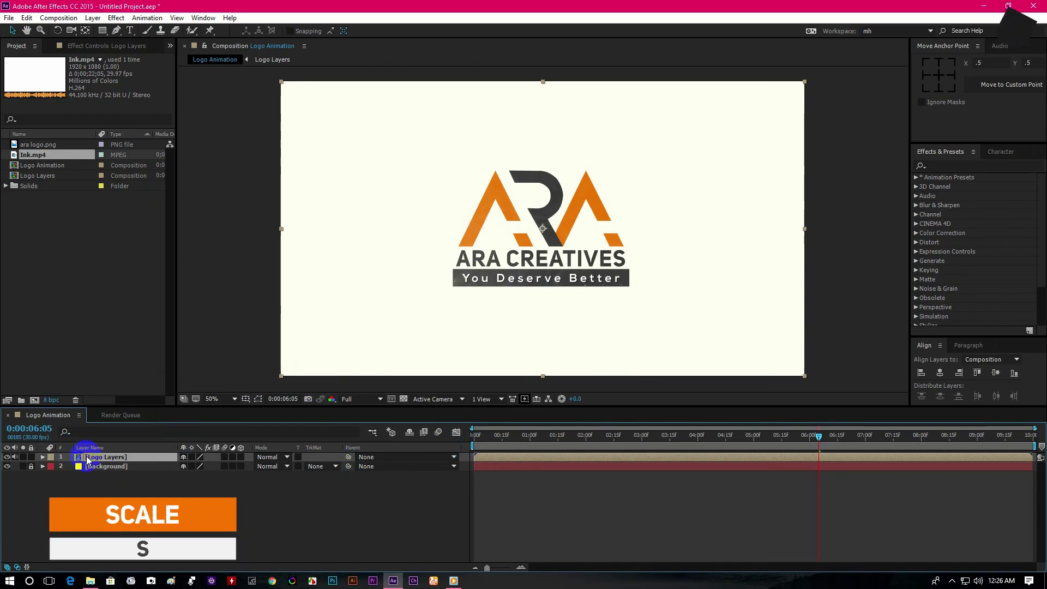
# - Keyframe Logo Layers Scale at 90% at 0:00 and 110% around six seconds
pyautogui.press('s')
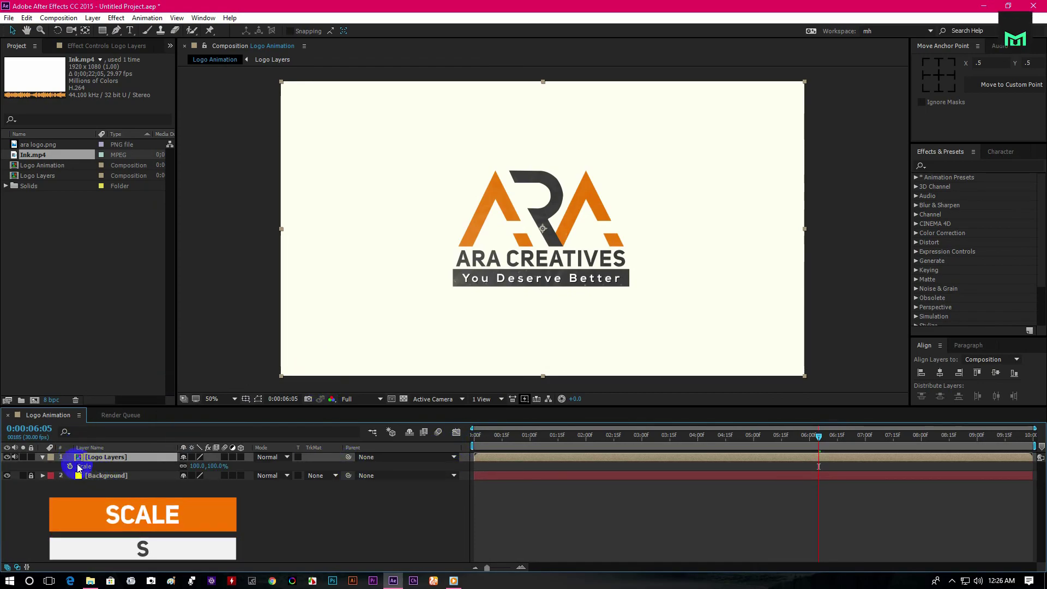
pyautogui.moveTo(564, 434); pyautogui.dragTo(474, 435)
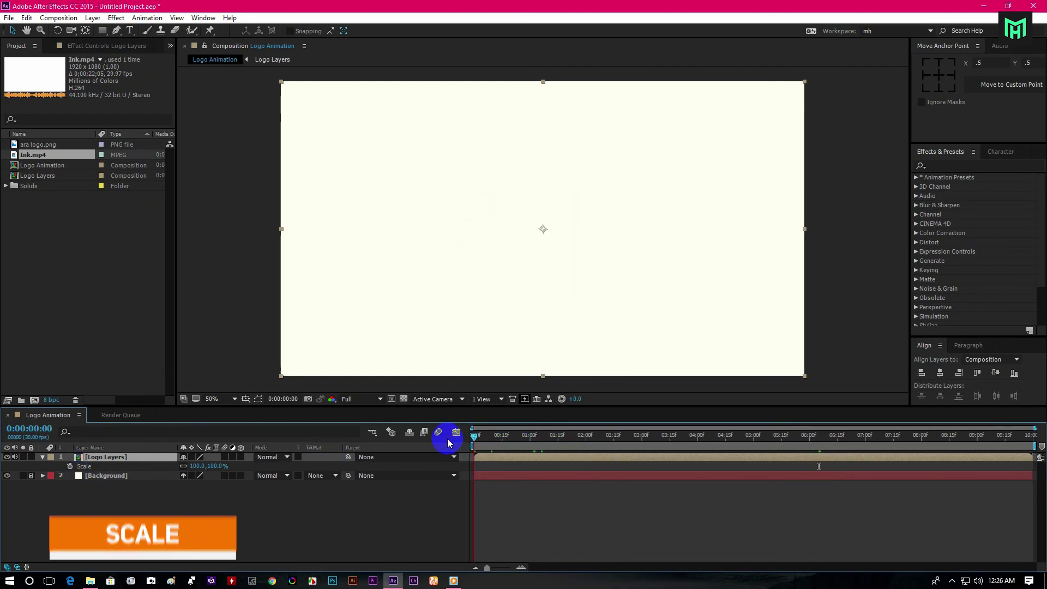
pyautogui.click(69, 466)
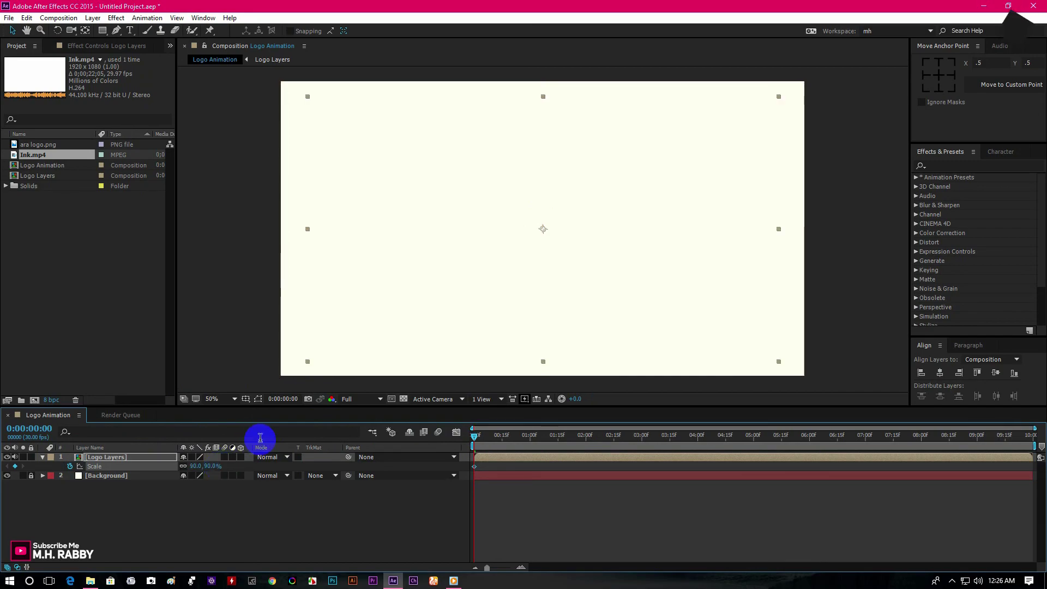
pyautogui.moveTo(552, 435)
pyautogui.mouseDown()
pyautogui.moveTo(700, 434)
pyautogui.moveTo(760, 460)
pyautogui.mouseUp()
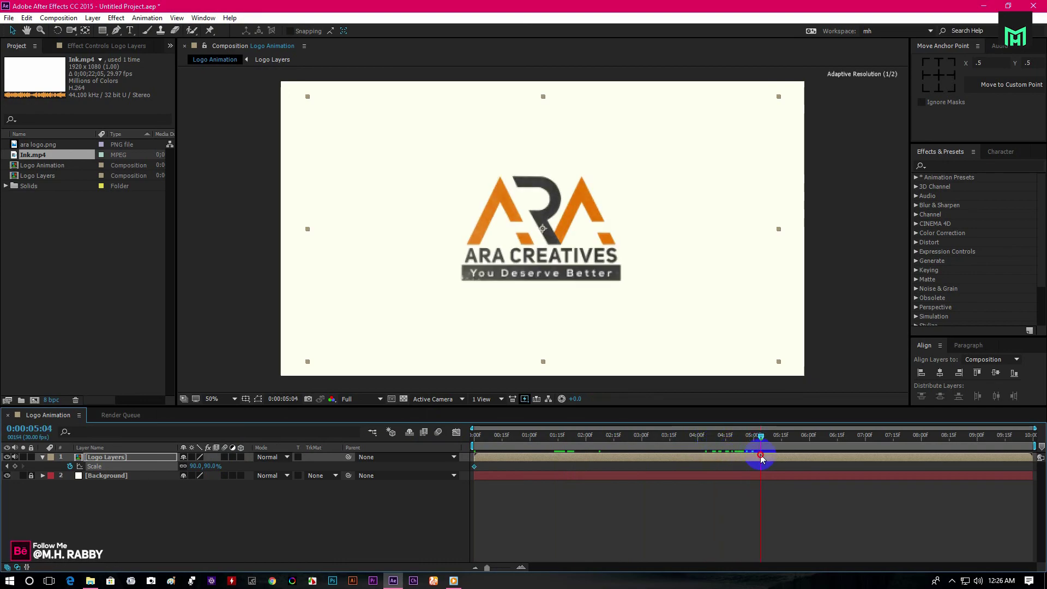
pyautogui.moveTo(762, 458); pyautogui.dragTo(812, 470)
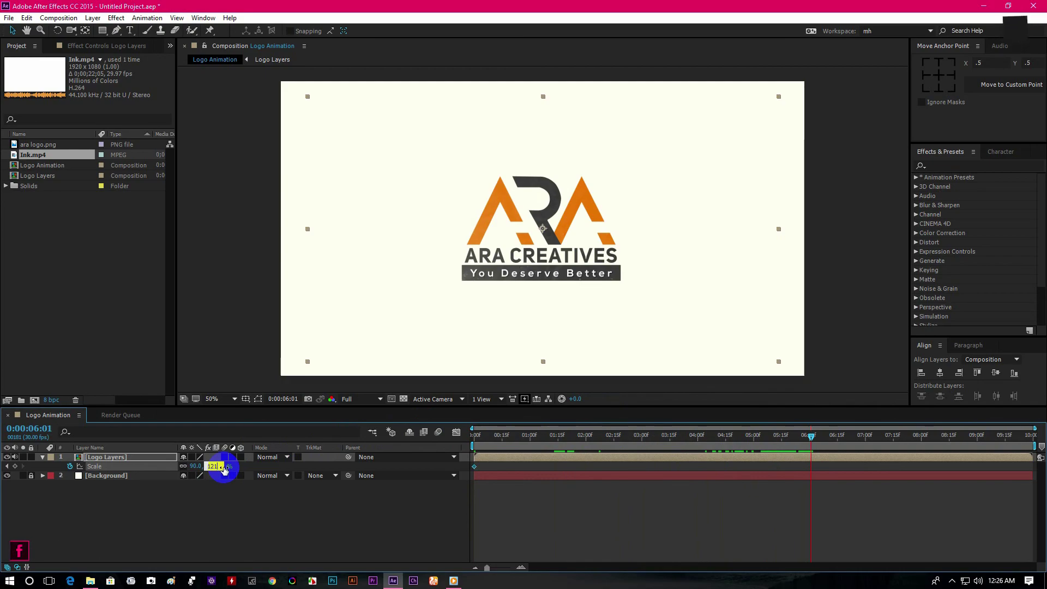
pyautogui.press('Return')
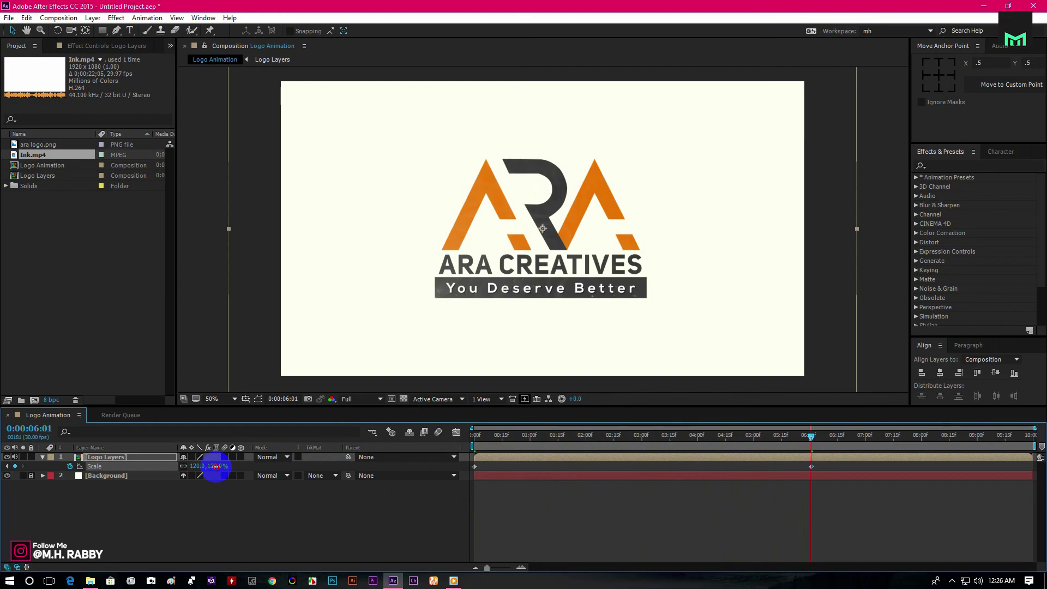
pyautogui.moveTo(216, 467); pyautogui.dragTo(215, 478)
pyautogui.write('110')
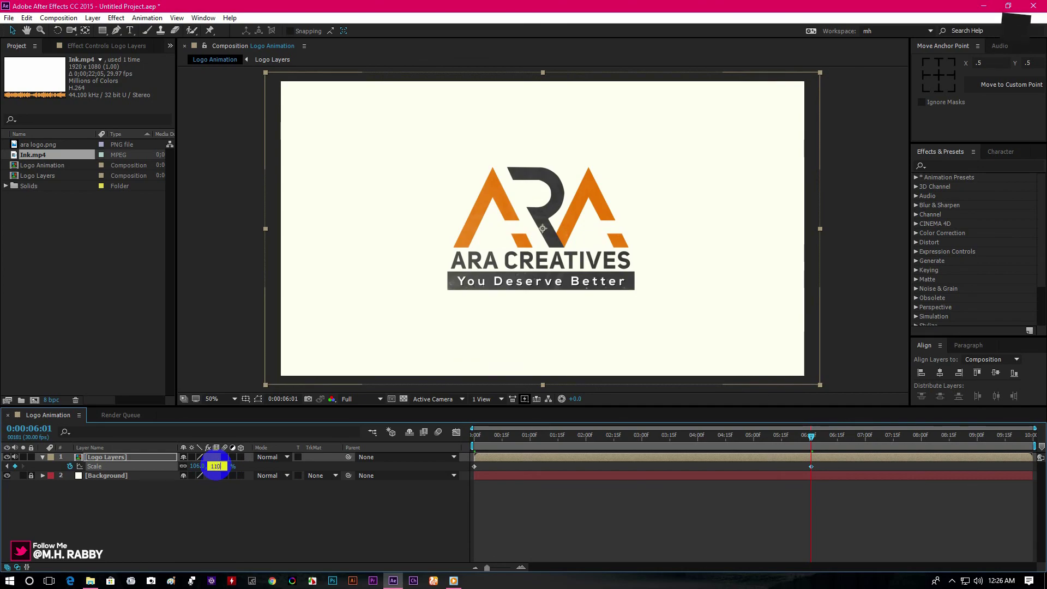
pyautogui.press('Return')
# - Jump to the composition start and turn on the Motion Blur switch for Logo Layers
pyautogui.click(548, 435)
pyautogui.press('Home')
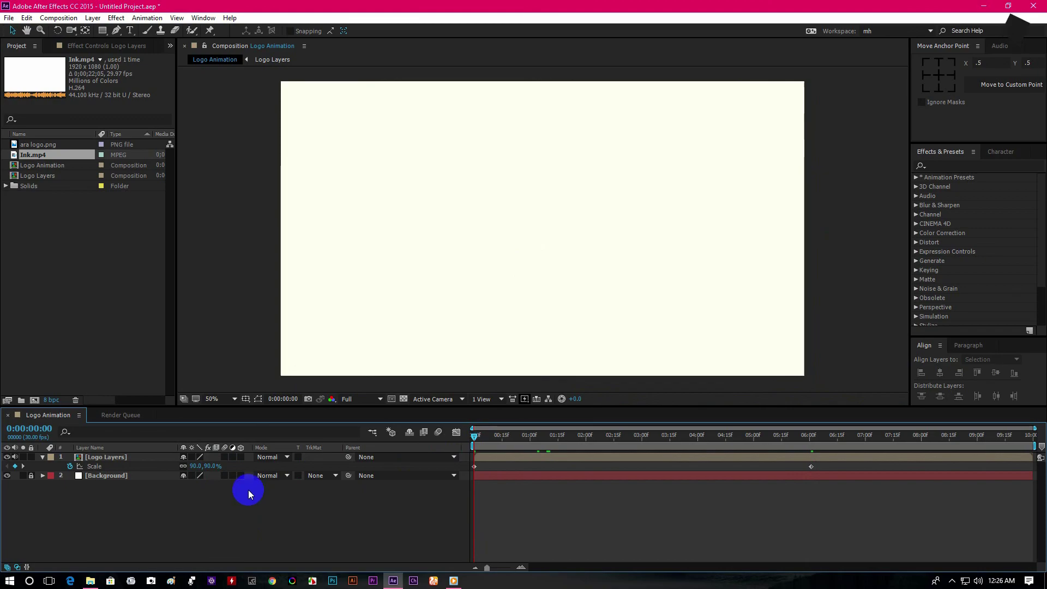
pyautogui.click(226, 458)
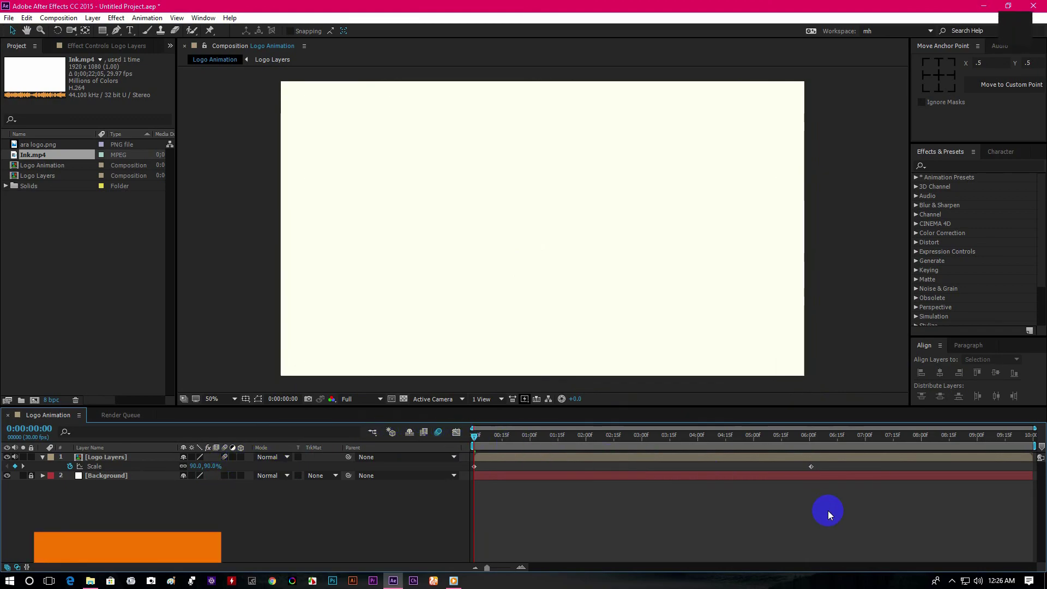
# - Ease both Logo Layers Scale keyframes and check the curved speed change in the Graph Editor
pyautogui.moveTo(828, 510); pyautogui.dragTo(447, 467)
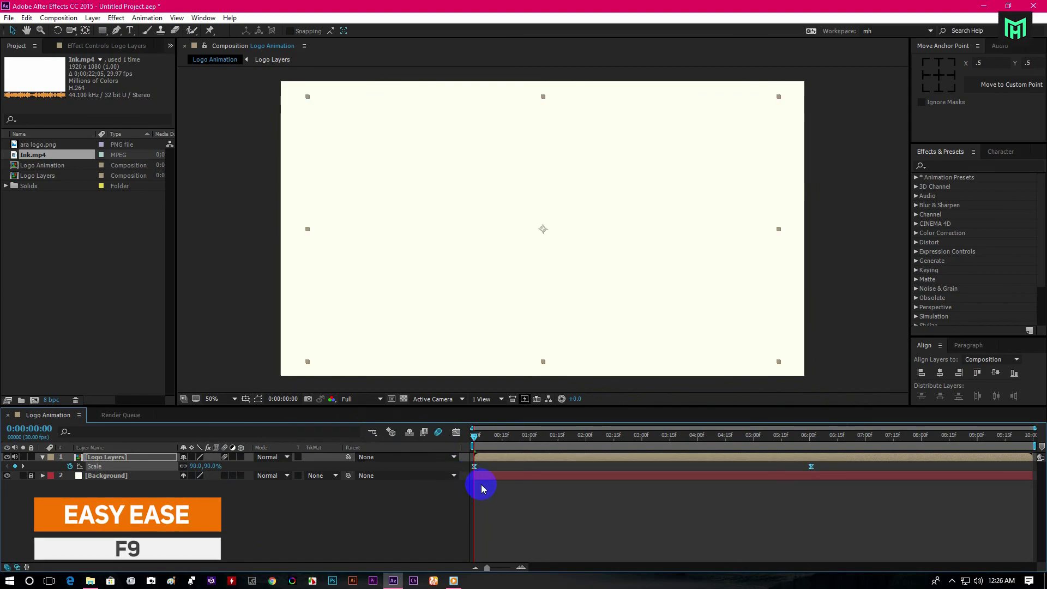
pyautogui.click(456, 432)
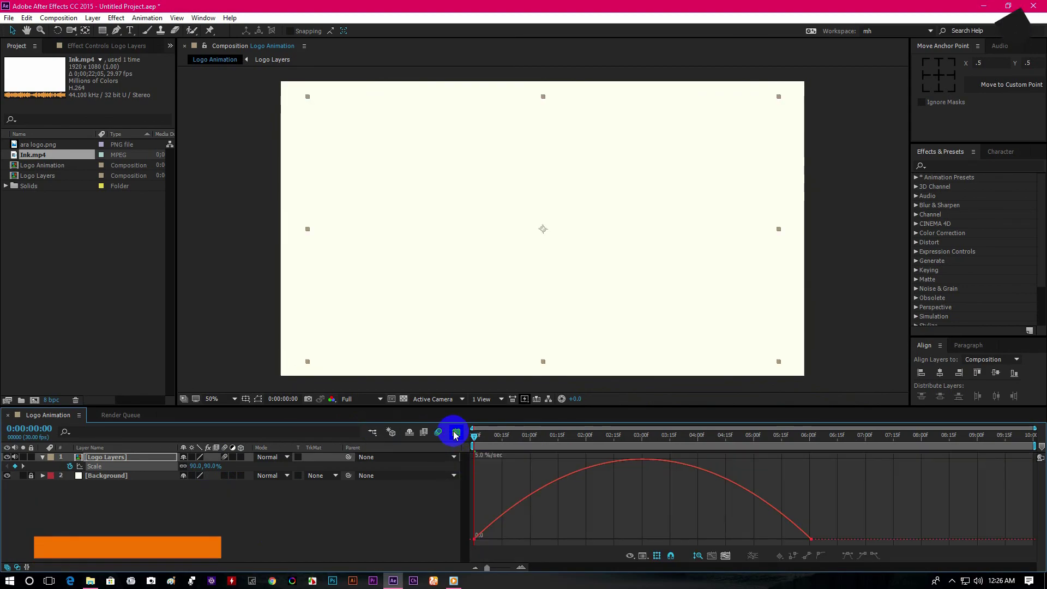
pyautogui.click(456, 433)
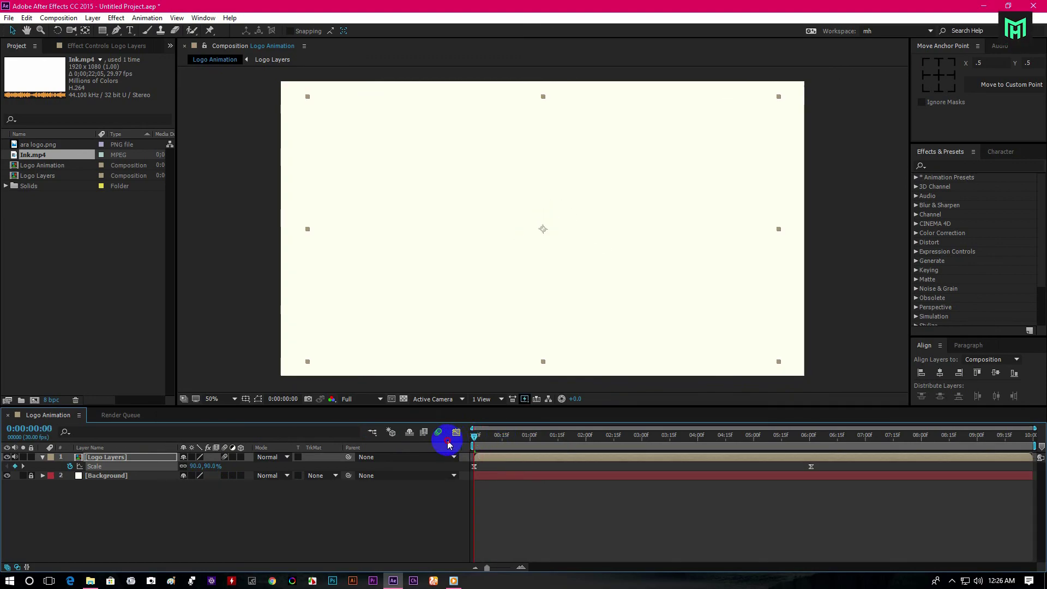
pyautogui.click(356, 517)
pyautogui.press('space')
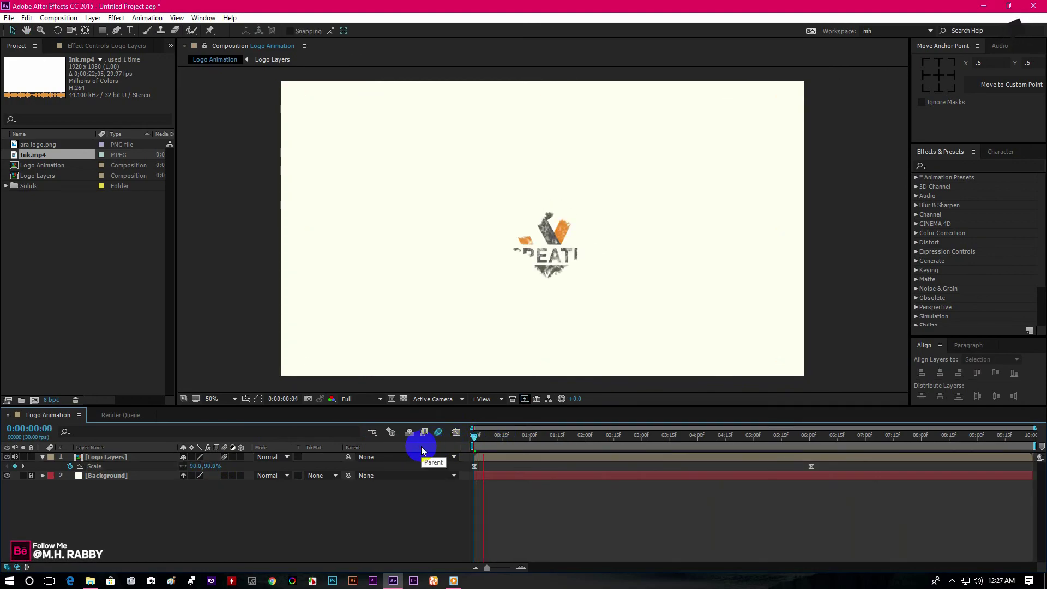